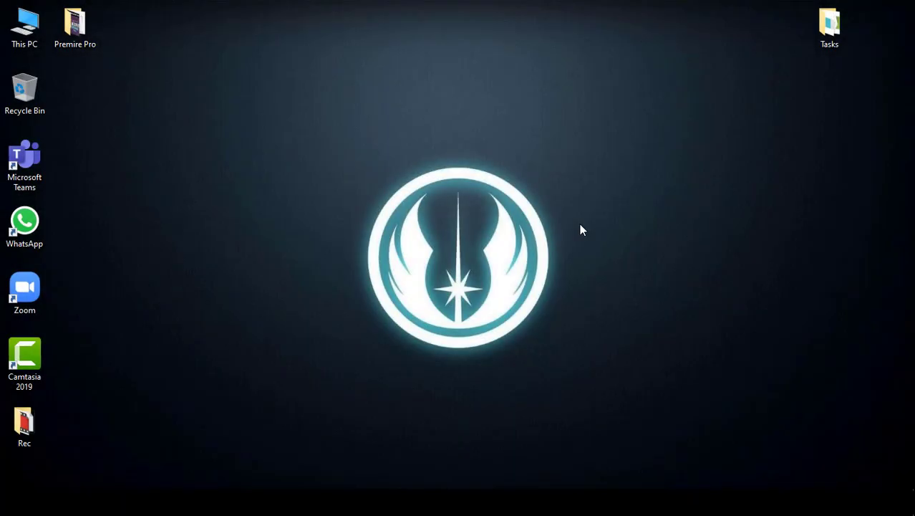
# Open the Premire Pro folder on the desktop, check its thumbnail and video files, and refresh the folder
pyautogui.doubleClick(74, 28)
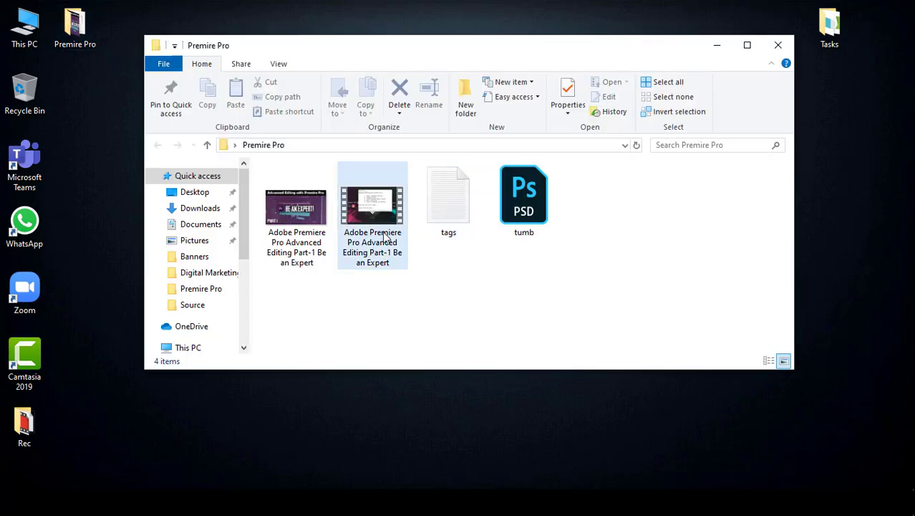
pyautogui.click(294, 233)
pyautogui.click(398, 250)
pyautogui.click(474, 297)
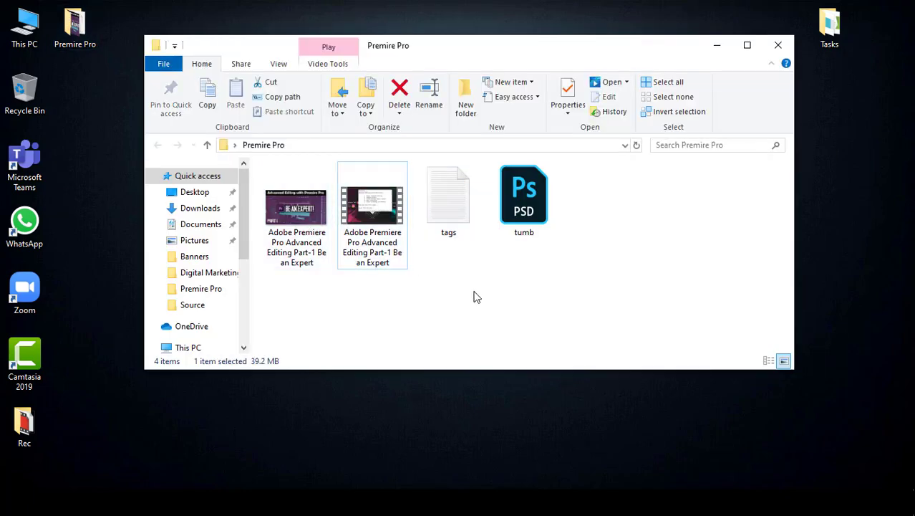
pyautogui.rightClick(491, 279)
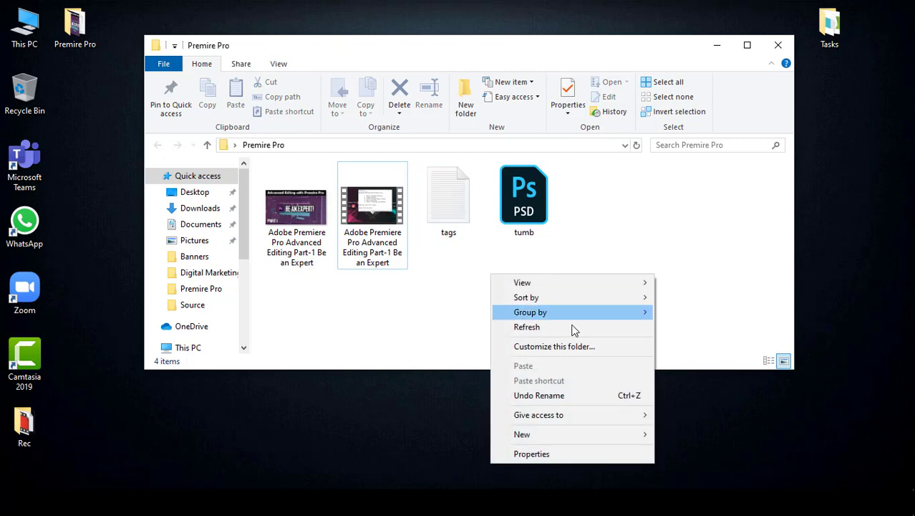
pyautogui.click(568, 333)
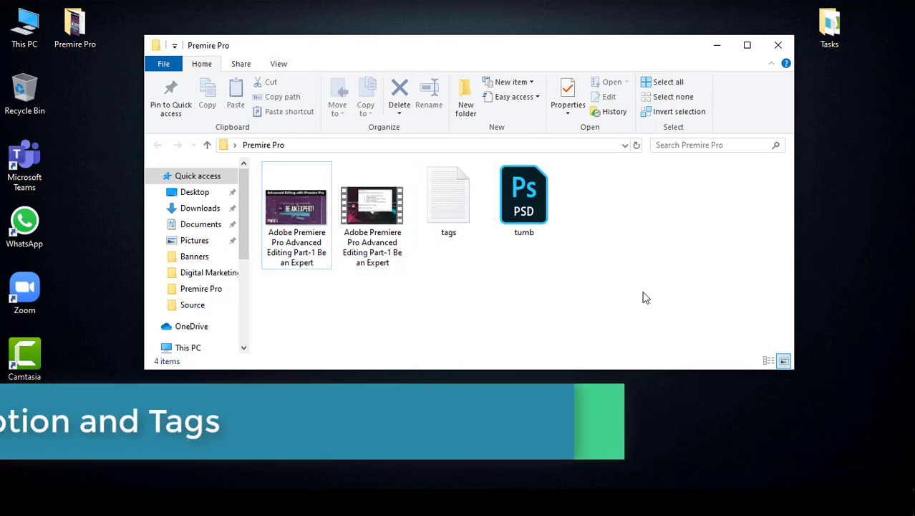
# Open the tags text file and review the prepared video title, highlighting its "in 15mins" part
pyautogui.doubleClick(449, 201)
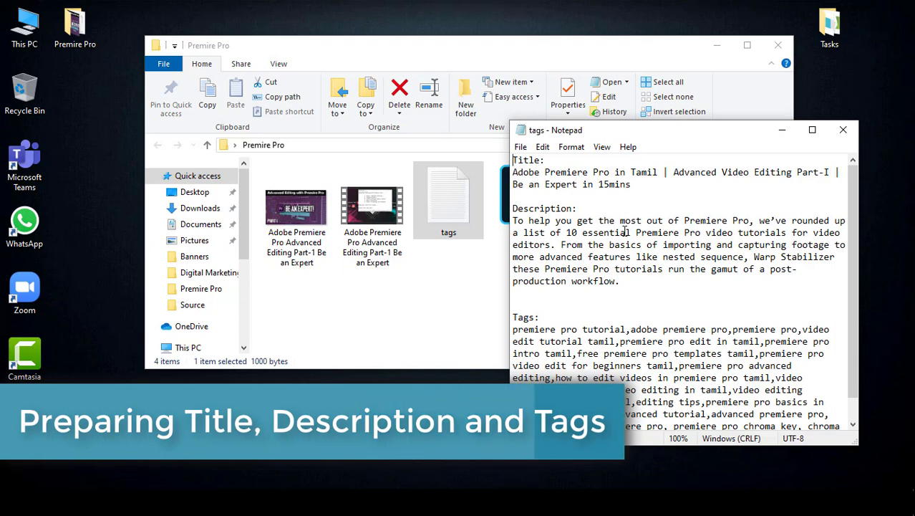
pyautogui.moveTo(632, 185); pyautogui.dragTo(532, 168)
pyautogui.click(532, 172)
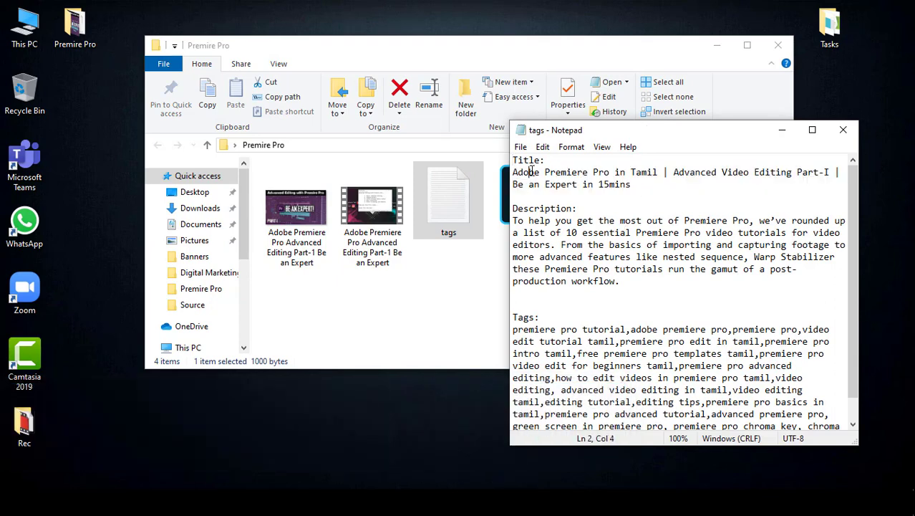
pyautogui.moveTo(583, 184); pyautogui.dragTo(637, 185)
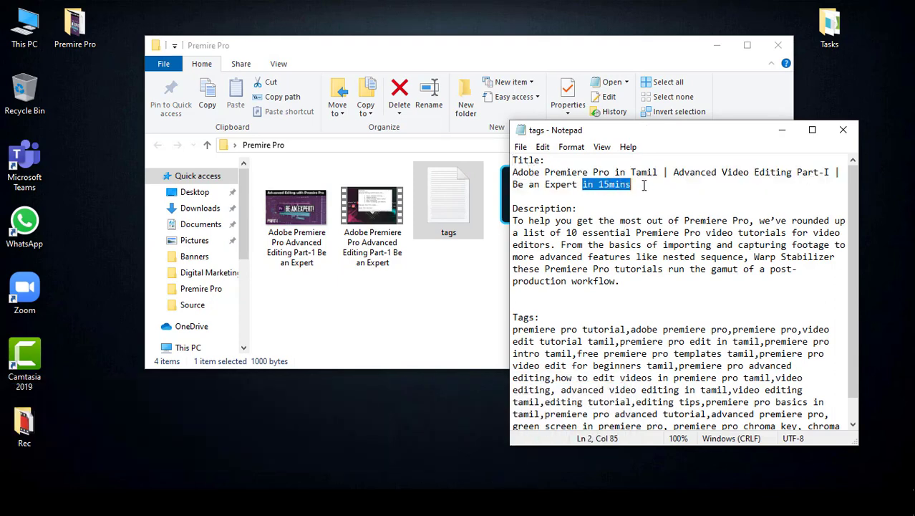
# Review the prepared Description paragraph in the tags text file by highlighting it
pyautogui.click(634, 280)
pyautogui.moveTo(620, 281); pyautogui.dragTo(505, 222)
pyautogui.click(630, 313)
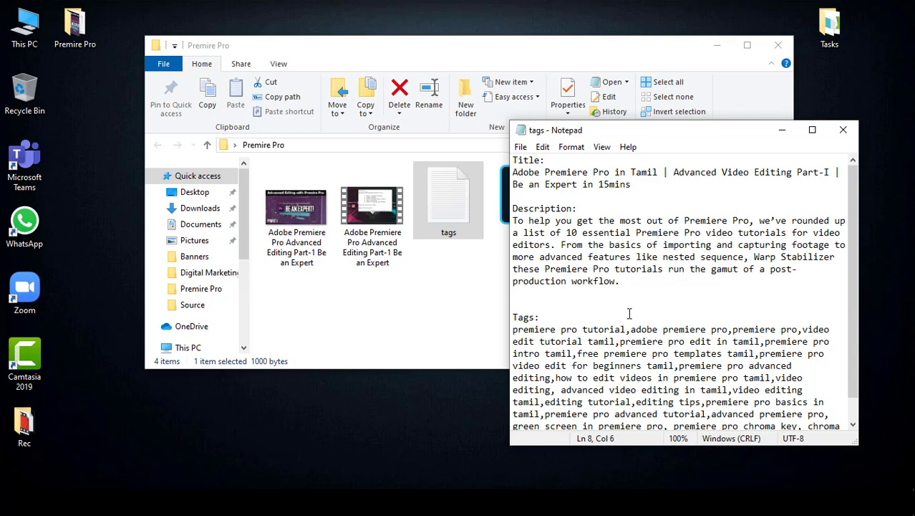
pyautogui.moveTo(621, 282); pyautogui.dragTo(530, 234)
pyautogui.click(530, 235)
pyautogui.click(575, 308)
# Review the comma-separated Tags list in the text file, then minimize the file to return to the folder
pyautogui.moveTo(575, 316); pyautogui.dragTo(584, 339)
pyautogui.click(683, 414)
pyautogui.moveTo(682, 412); pyautogui.dragTo(619, 309)
pyautogui.click(619, 309)
pyautogui.click(787, 132)
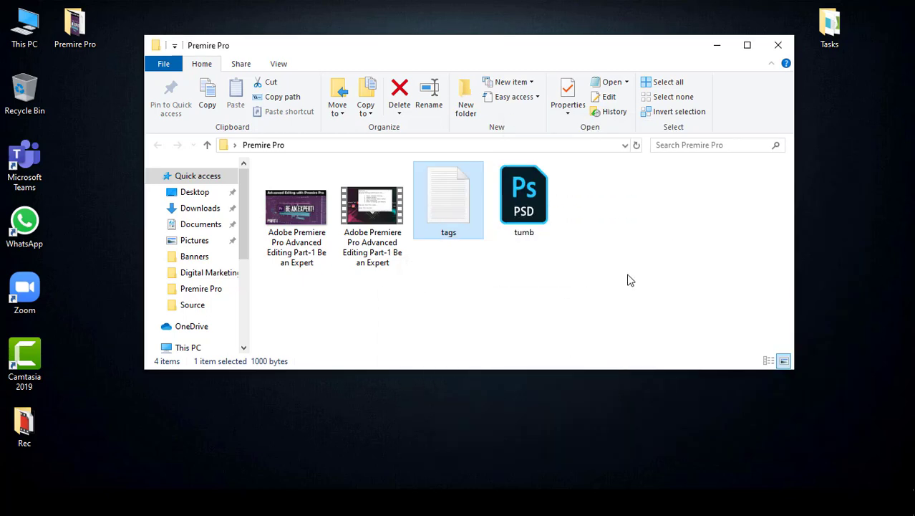
pyautogui.click(629, 280)
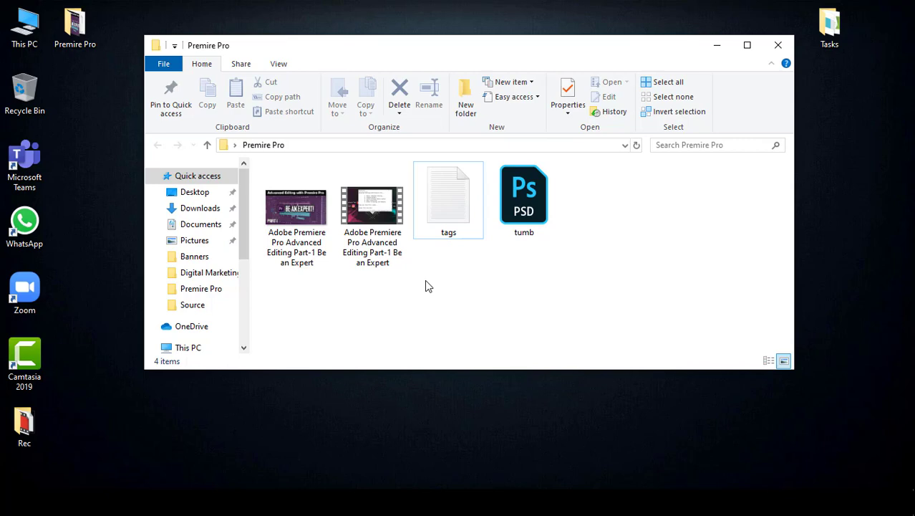
# Open the properties of the Adobe Premiere Pro video file and examine its file name
pyautogui.click(361, 242)
pyautogui.rightClick(363, 246)
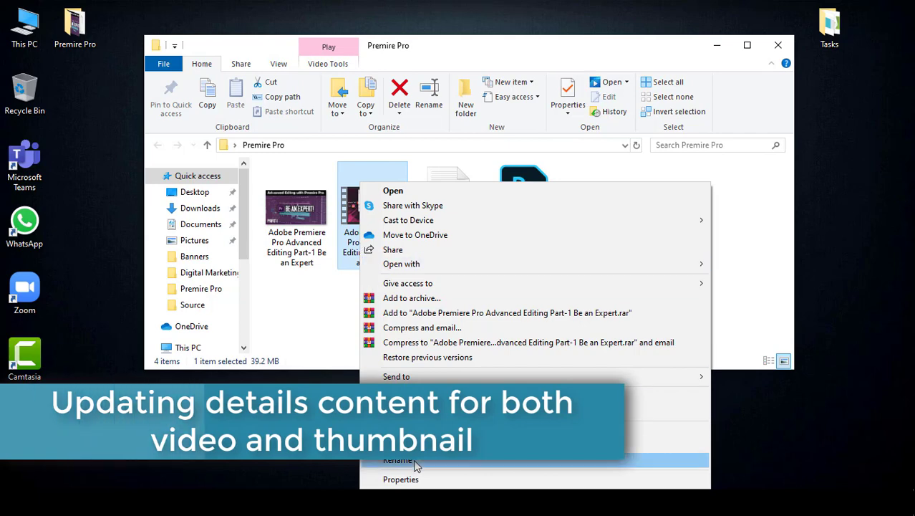
pyautogui.click(424, 480)
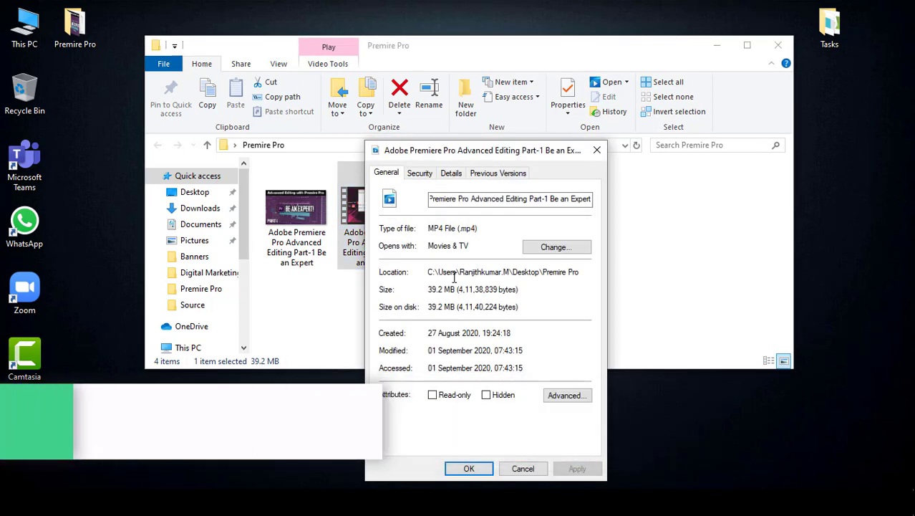
pyautogui.click(484, 198)
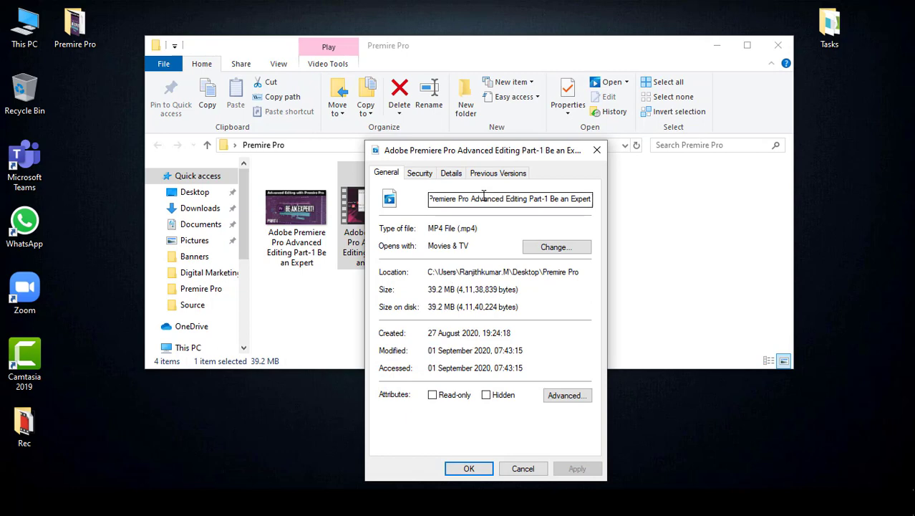
pyautogui.moveTo(434, 200); pyautogui.dragTo(572, 202)
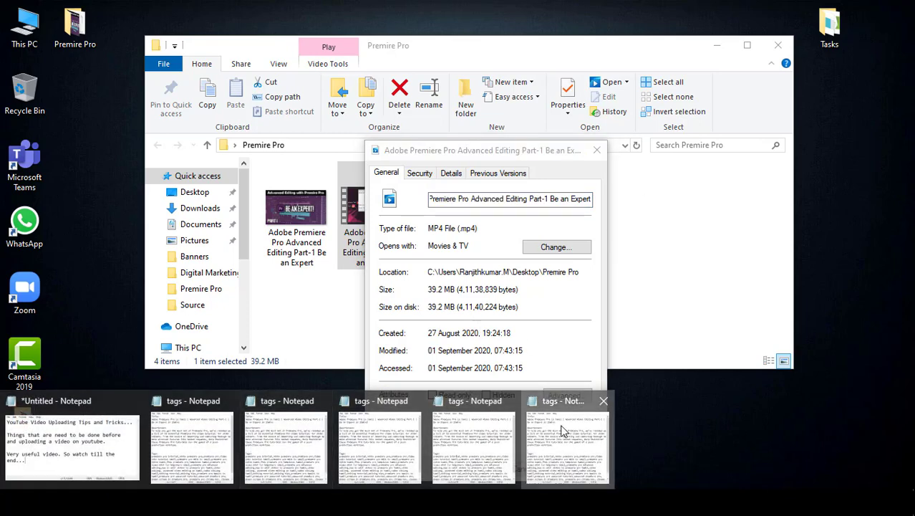
# Bring up the tags notes, highlight the full video title to compare it with the file name, and minimize the notes
pyautogui.click(563, 422)
pyautogui.moveTo(631, 184); pyautogui.dragTo(515, 174)
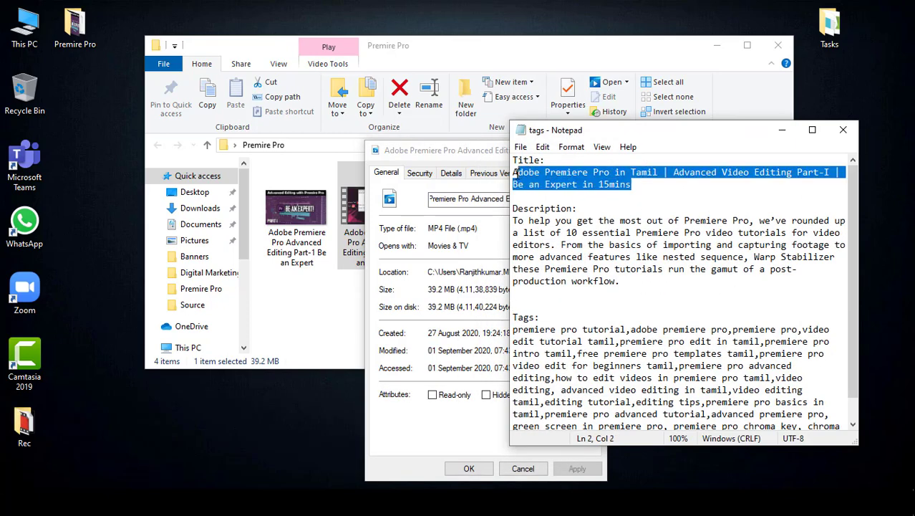
pyautogui.click(664, 188)
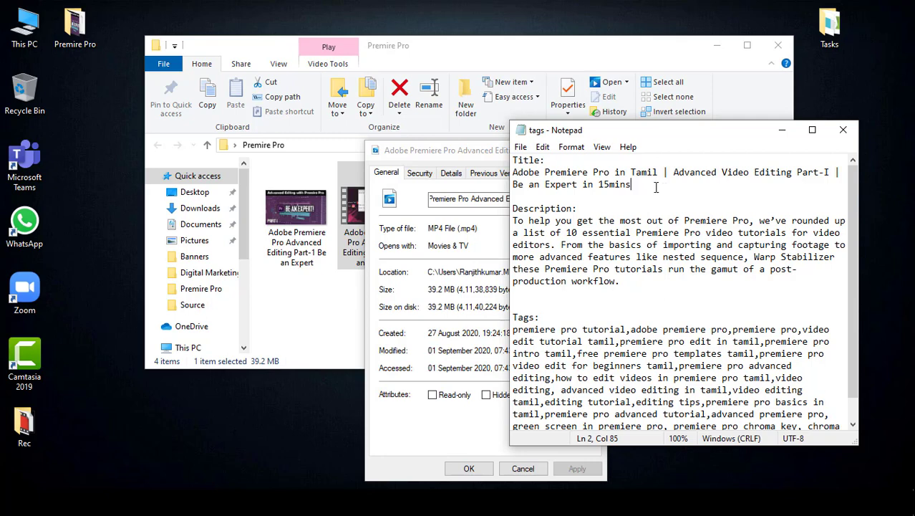
pyautogui.moveTo(631, 184); pyautogui.dragTo(513, 172)
pyautogui.click(684, 189)
pyautogui.click(783, 130)
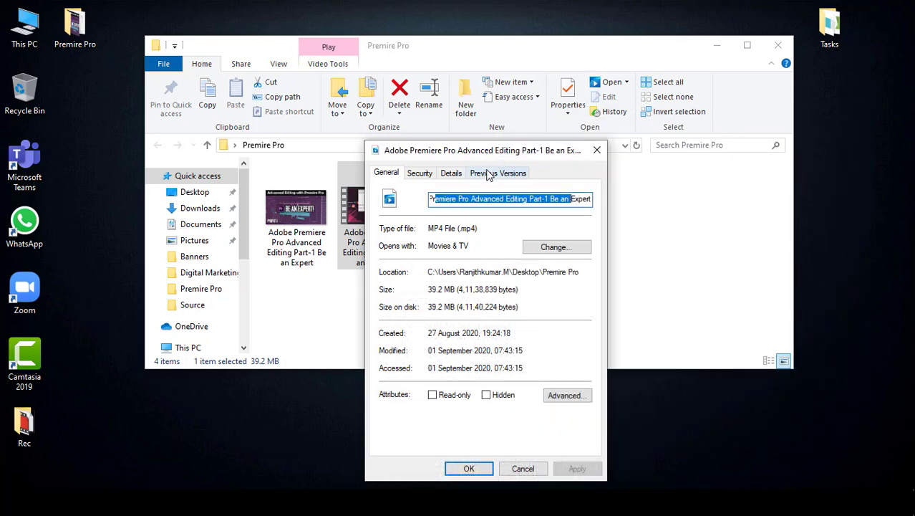
# Inspect the Tags property in the video file's details and compare it with the tags list in the notes
pyautogui.click(451, 173)
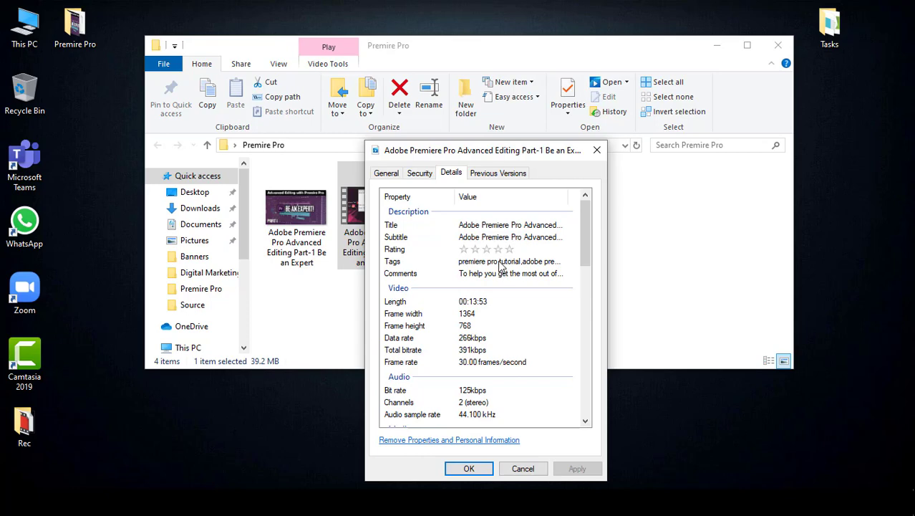
pyautogui.click(523, 263)
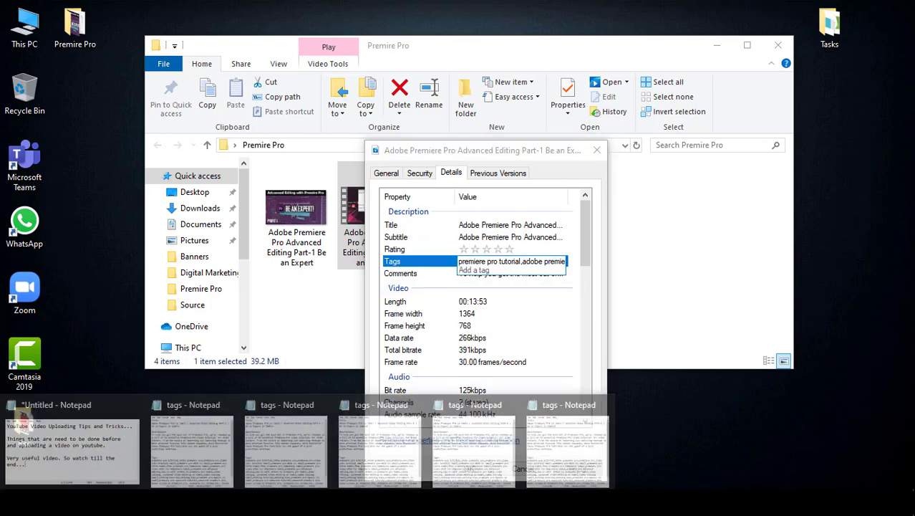
pyautogui.click(556, 424)
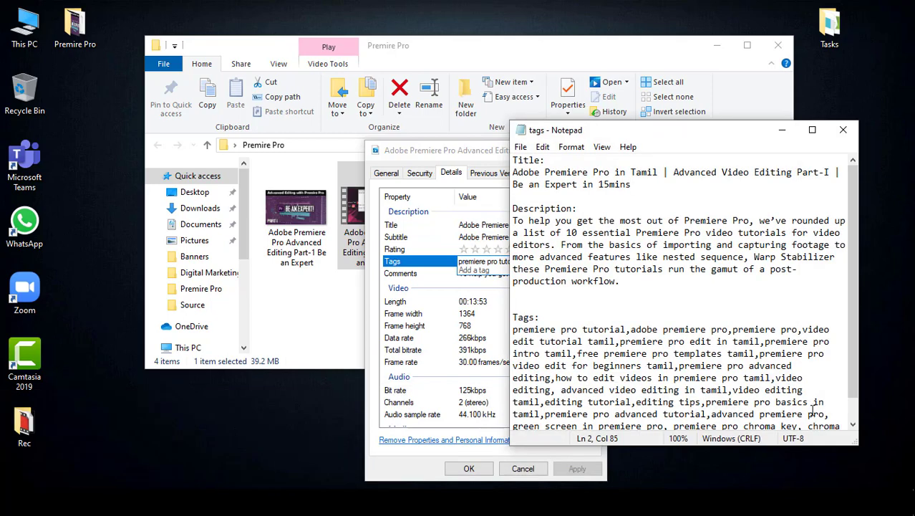
pyautogui.moveTo(814, 408); pyautogui.dragTo(601, 341)
pyautogui.click(623, 317)
pyautogui.click(782, 135)
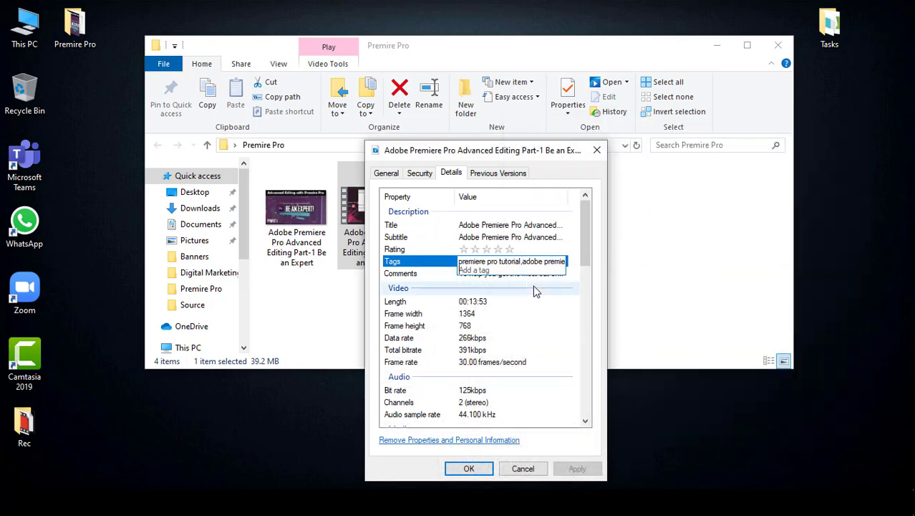
# Compare the video file's Comments property with the description in the notes, then close the file properties
pyautogui.click(438, 277)
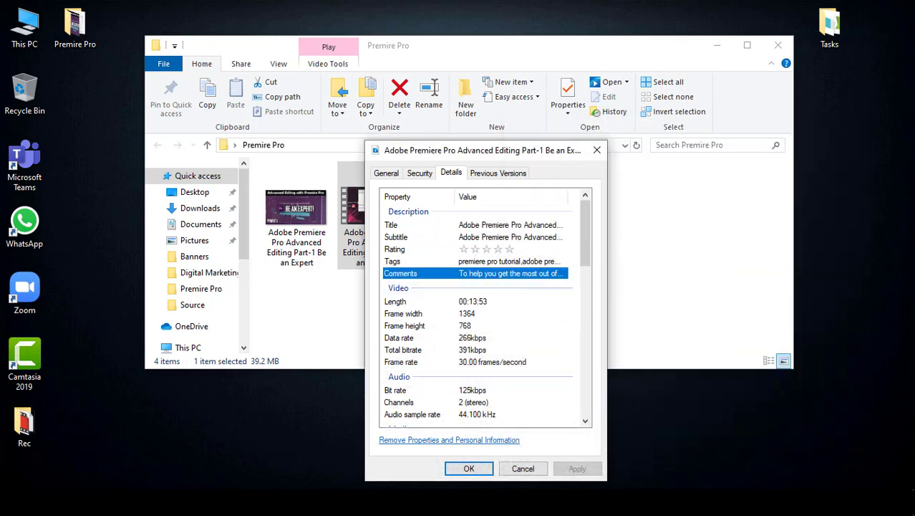
pyautogui.click(565, 428)
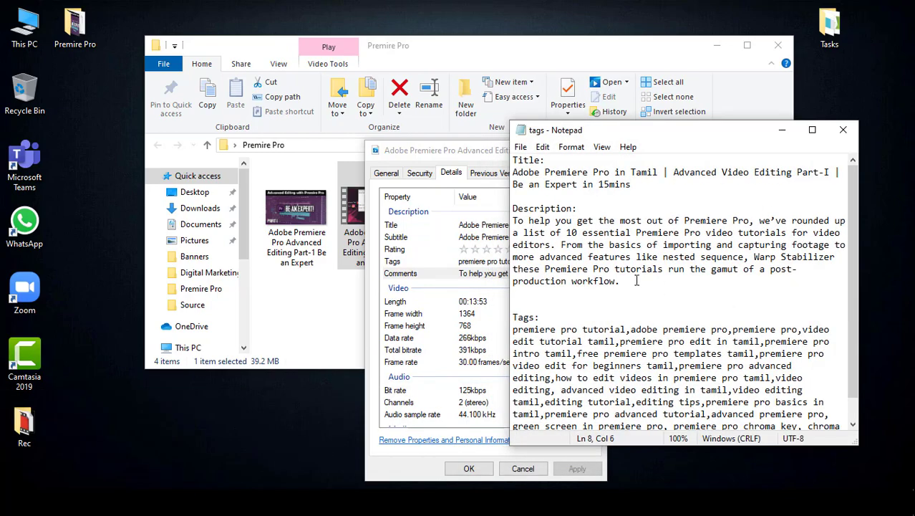
pyautogui.moveTo(636, 281); pyautogui.dragTo(513, 221)
pyautogui.click(756, 258)
pyautogui.click(782, 131)
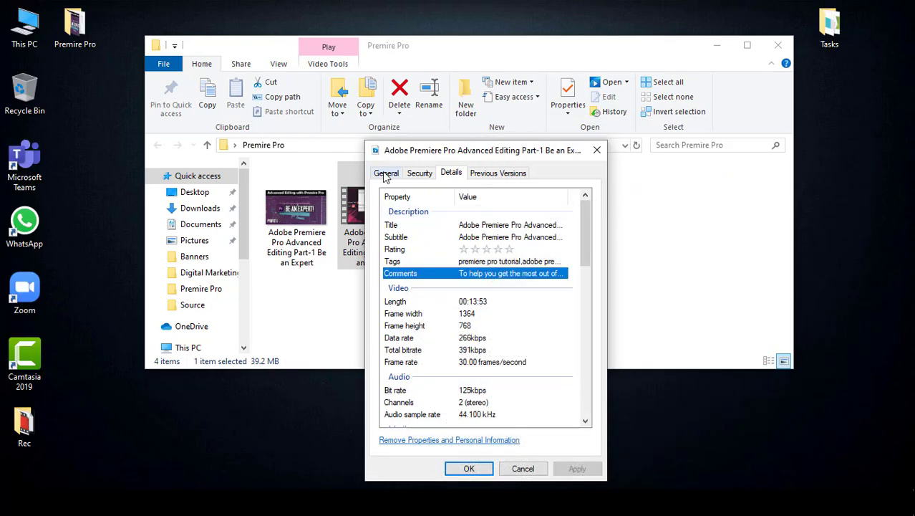
pyautogui.click(386, 174)
pyautogui.click(596, 150)
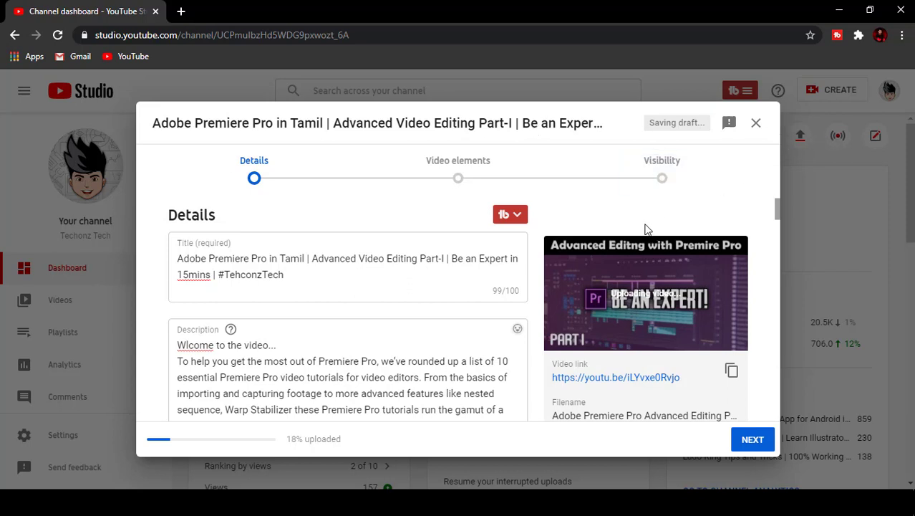
# Examine the uploaded video's filename in the YouTube Studio upload details
pyautogui.scroll(-1, 651, 397)
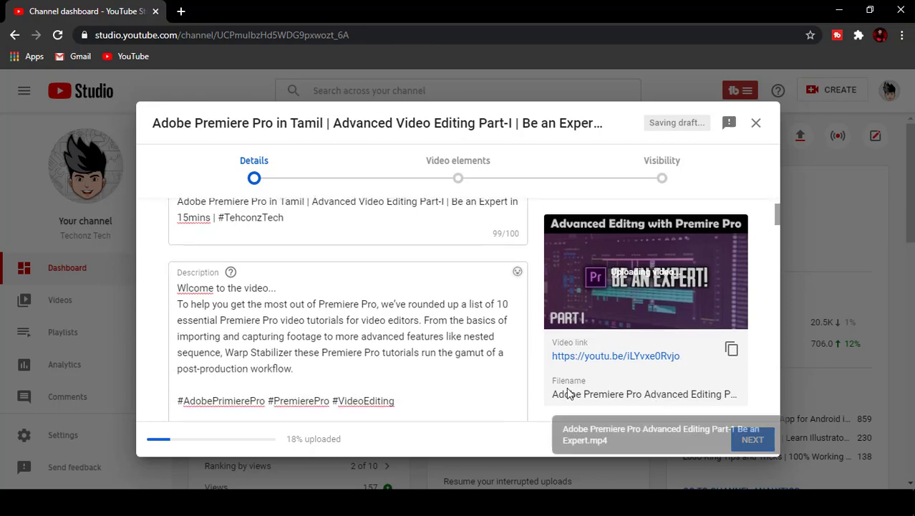
pyautogui.moveTo(556, 390); pyautogui.dragTo(615, 394)
pyautogui.scroll(1, 288, 323)
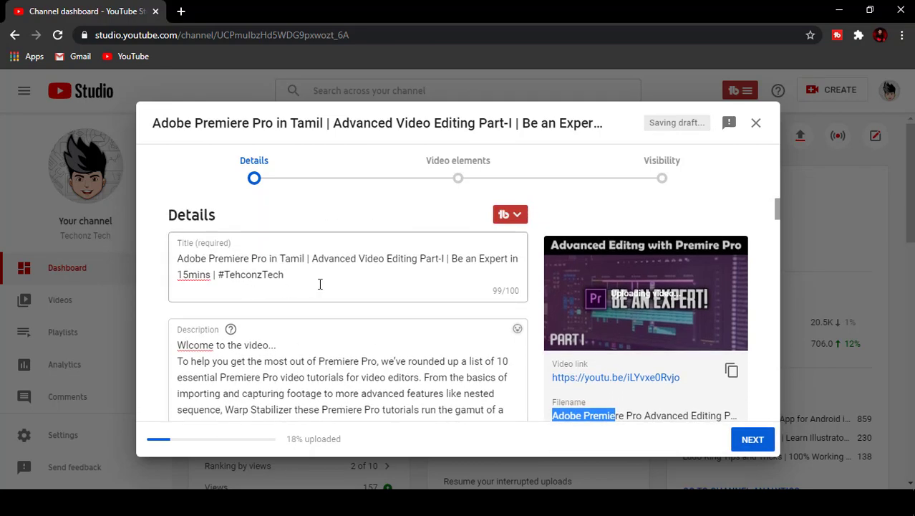
# Compare the upload's title with the prepared title in the tags notes, then return to the upload details
pyautogui.click(284, 274)
pyautogui.hotkey('alt', 'Tab')
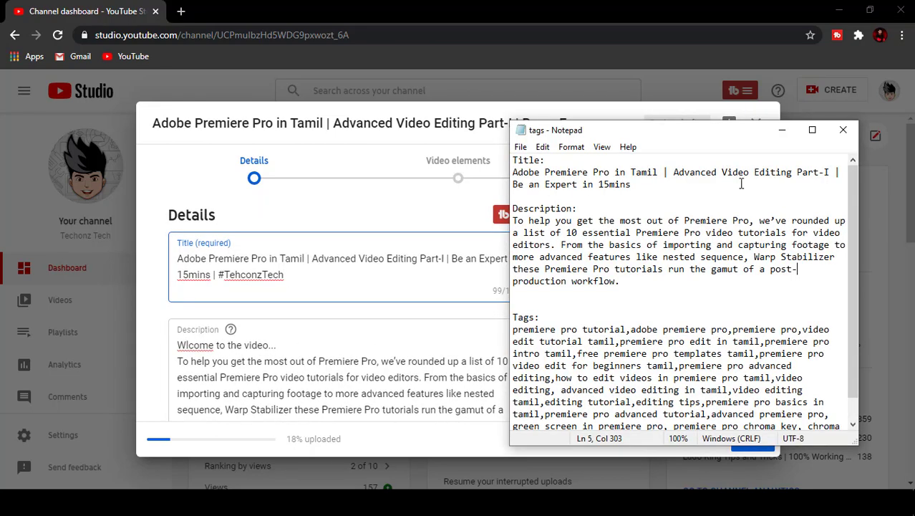
pyautogui.moveTo(632, 185); pyautogui.dragTo(494, 175)
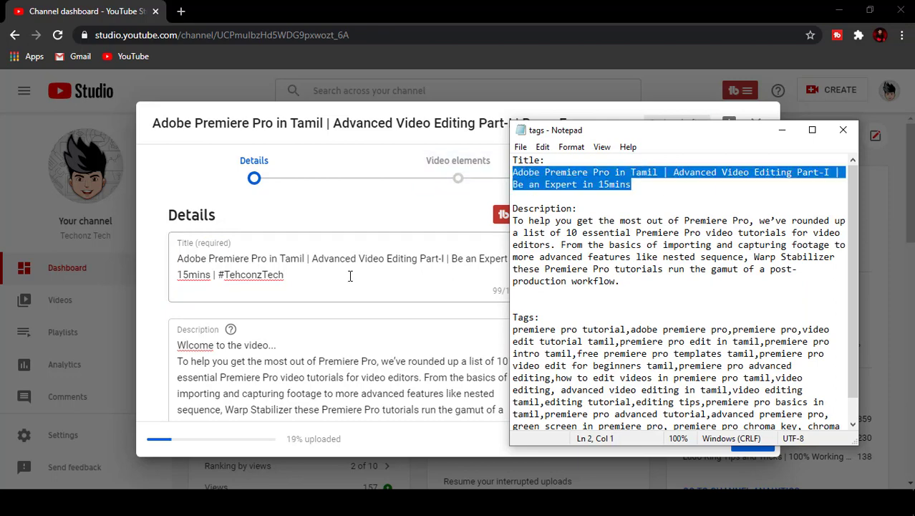
pyautogui.click(351, 276)
pyautogui.click(342, 348)
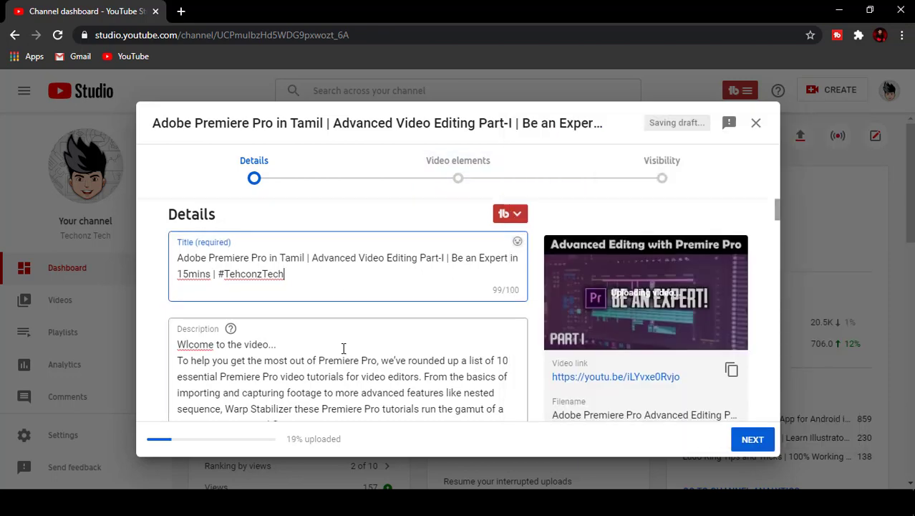
# Correct the misspelled first word of the video description to "Welcome"
pyautogui.scroll(-1, 333, 344)
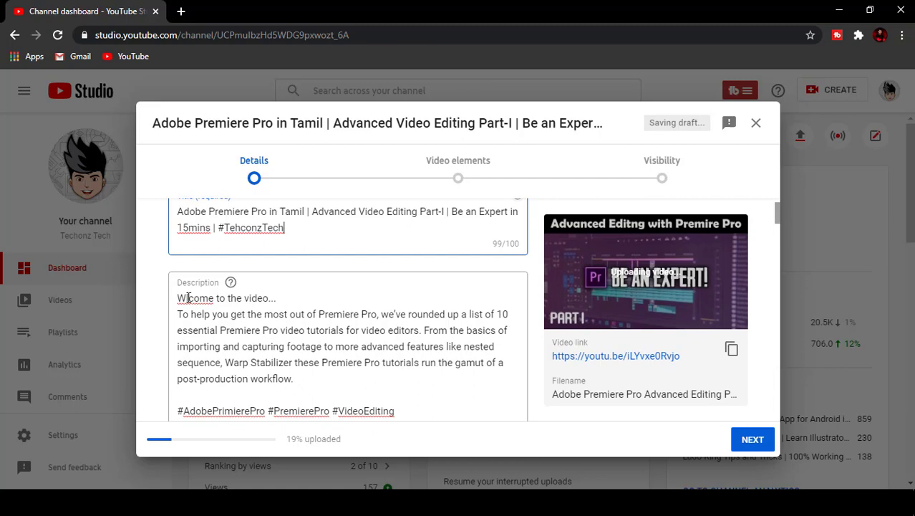
pyautogui.press('Tab')
pyautogui.press('Right')
pyautogui.write('e')
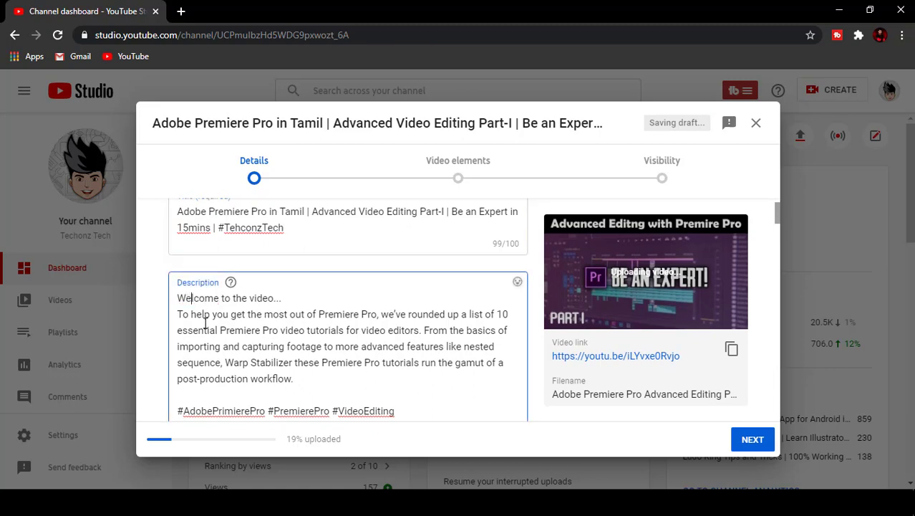
# Compare the upload's description with the one in the notes, then look through the hashtags and playlist links below it
pyautogui.hotkey('alt', 'Tab')
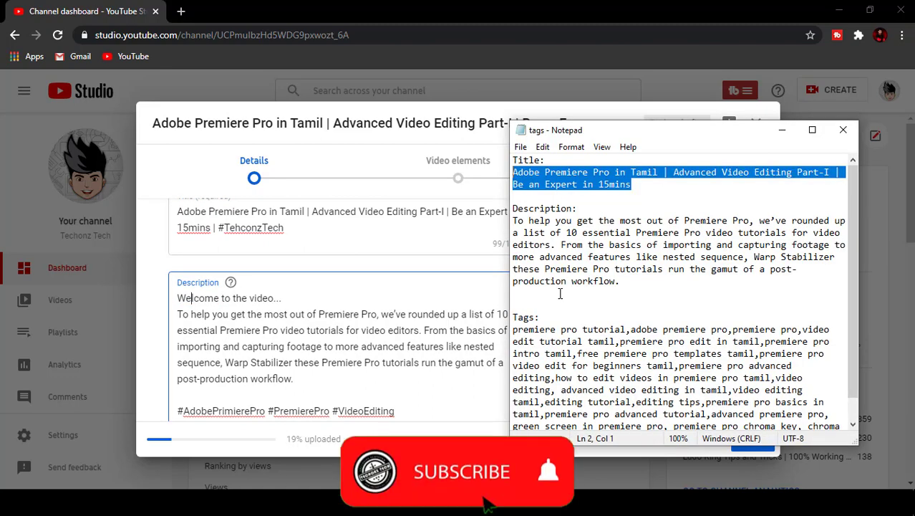
pyautogui.moveTo(620, 281); pyautogui.dragTo(513, 221)
pyautogui.hotkey('alt', 'Tab')
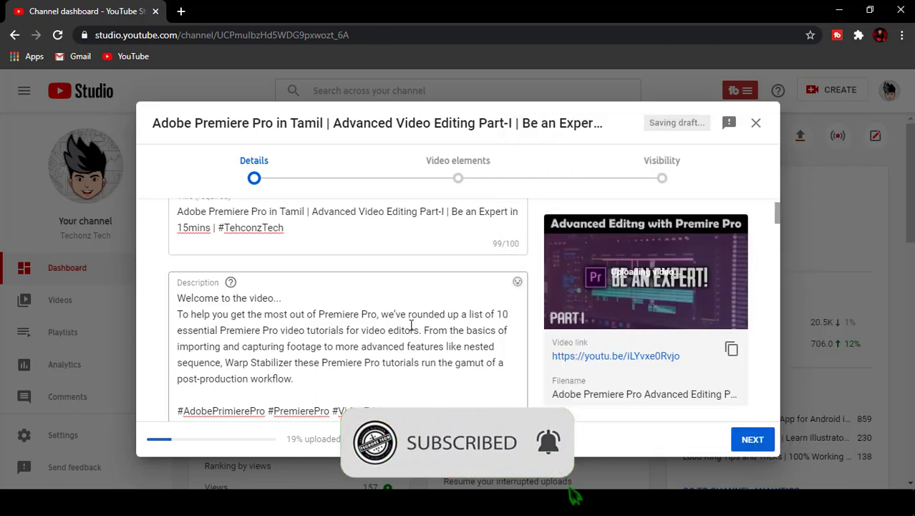
pyautogui.scroll(-3, 422, 350)
pyautogui.scroll(-3, 422, 350)
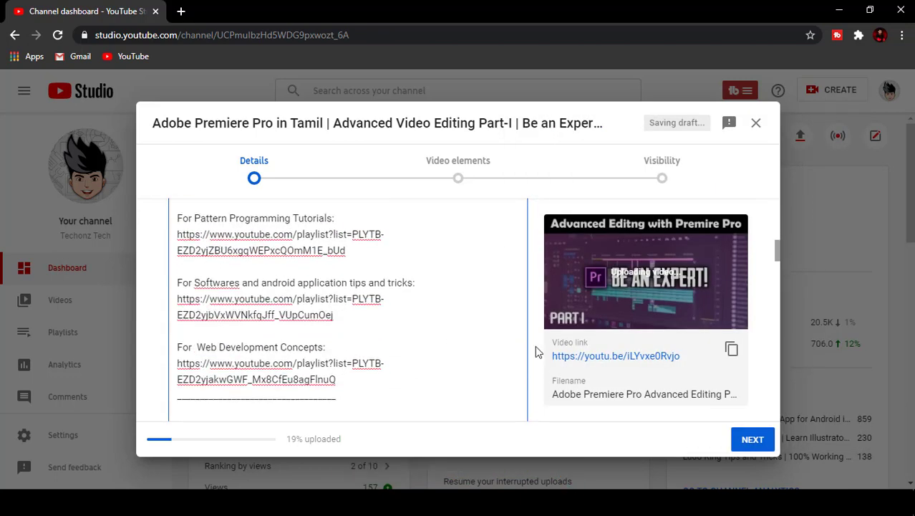
# Look through the rest of the upload's description, its thumbnail, and its playlist and audience settings, minimizing the file folder window
pyautogui.scroll(-6, 497, 353)
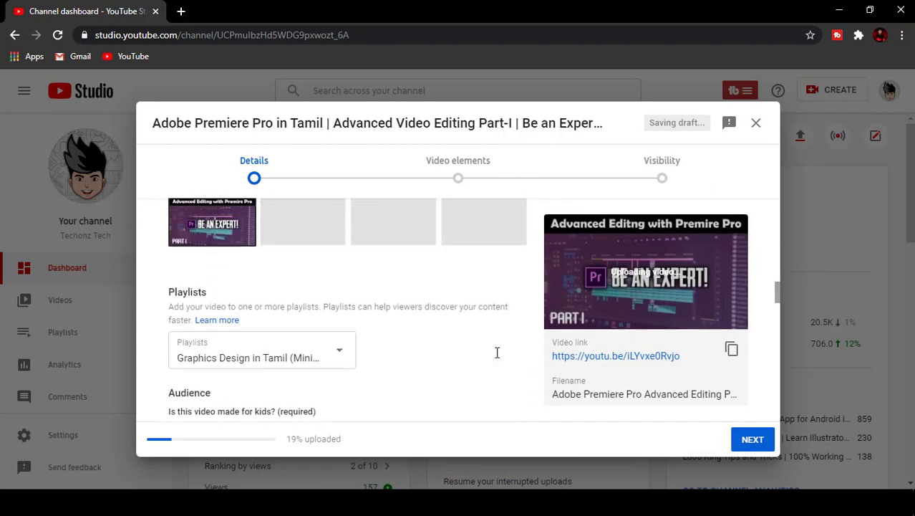
pyautogui.scroll(2, 497, 351)
pyautogui.hotkey('alt', 'Tab')
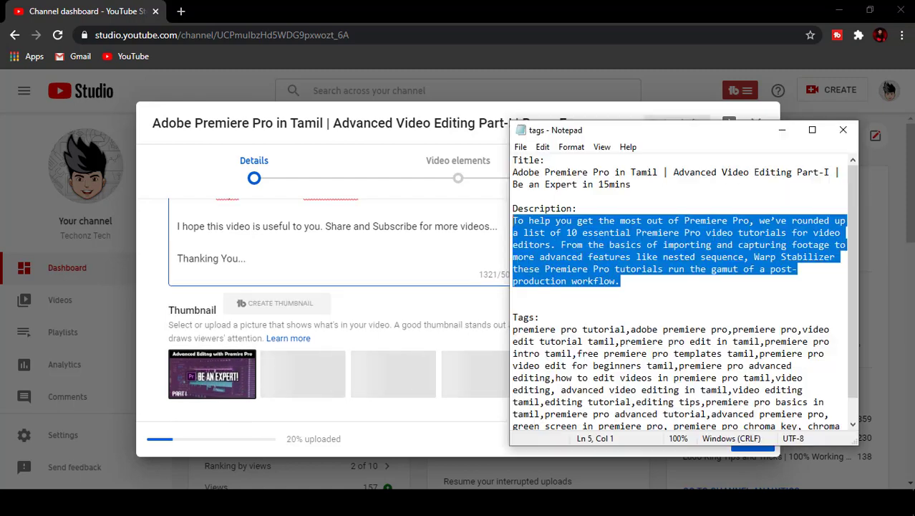
pyautogui.hotkey('alt', 'Tab')
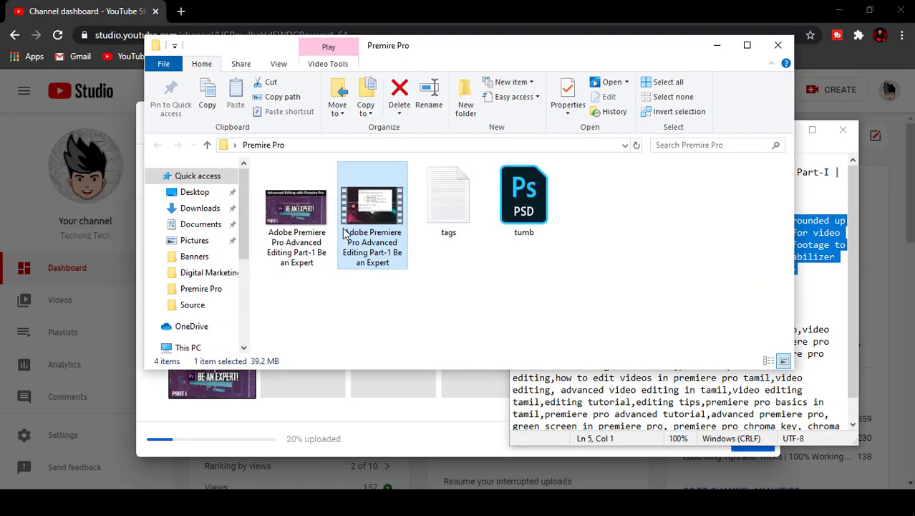
pyautogui.click(717, 45)
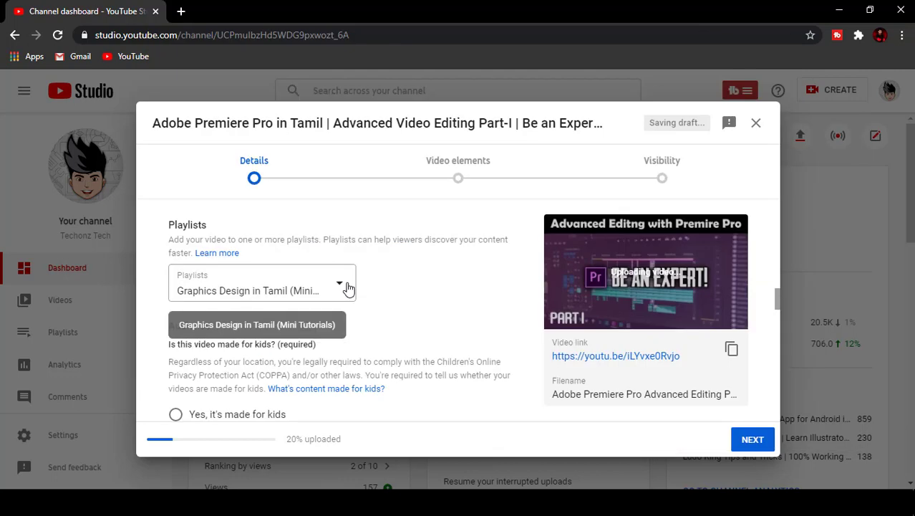
pyautogui.click(348, 288)
pyautogui.click(446, 313)
pyautogui.scroll(-5, 445, 313)
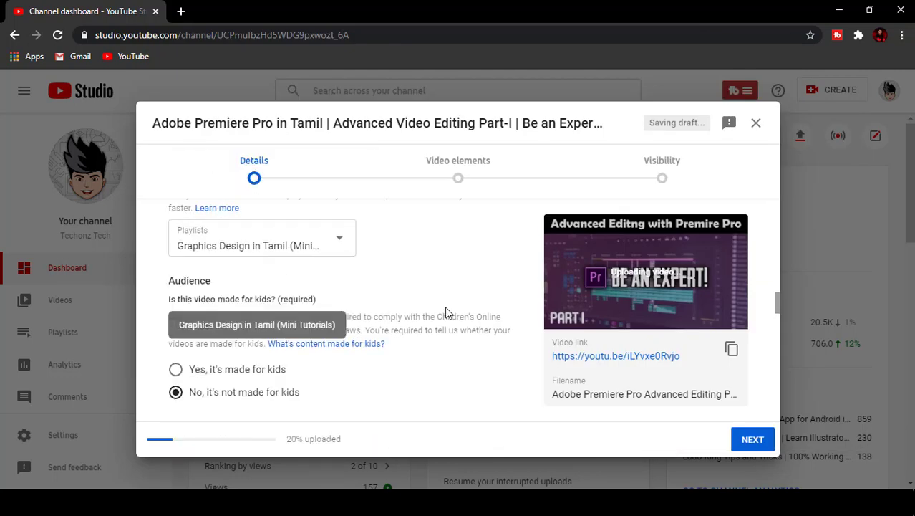
# Check the upload's tags against the tags notes, then review its language, license, category and comment settings
pyautogui.scroll(-5, 445, 313)
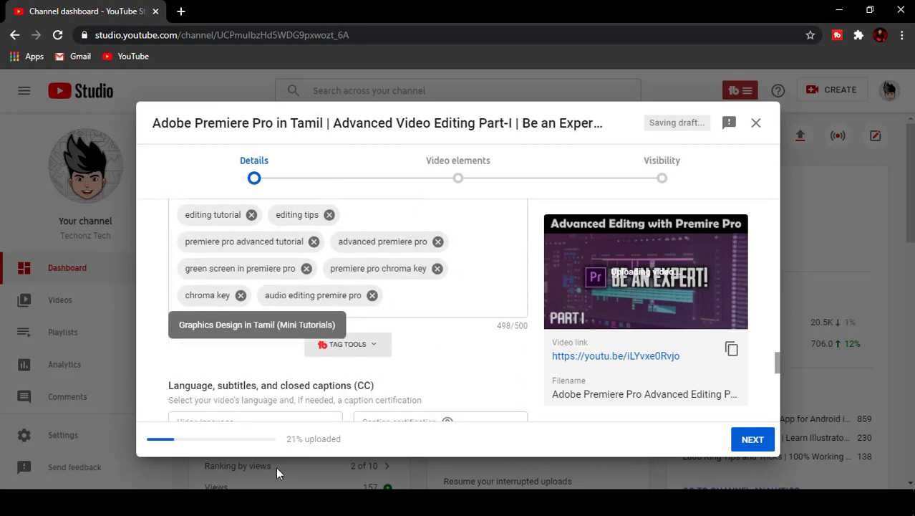
pyautogui.hotkey('alt', 'Tab')
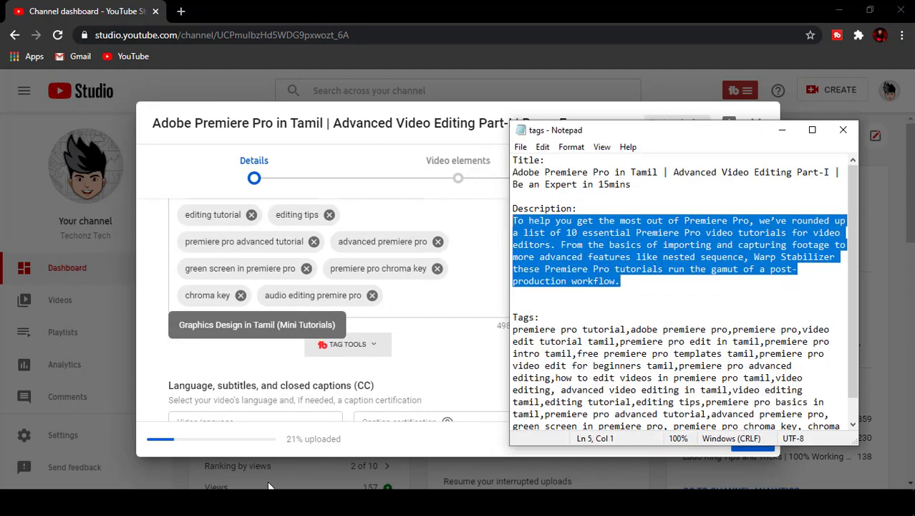
pyautogui.click(784, 129)
pyautogui.scroll(-10, 411, 377)
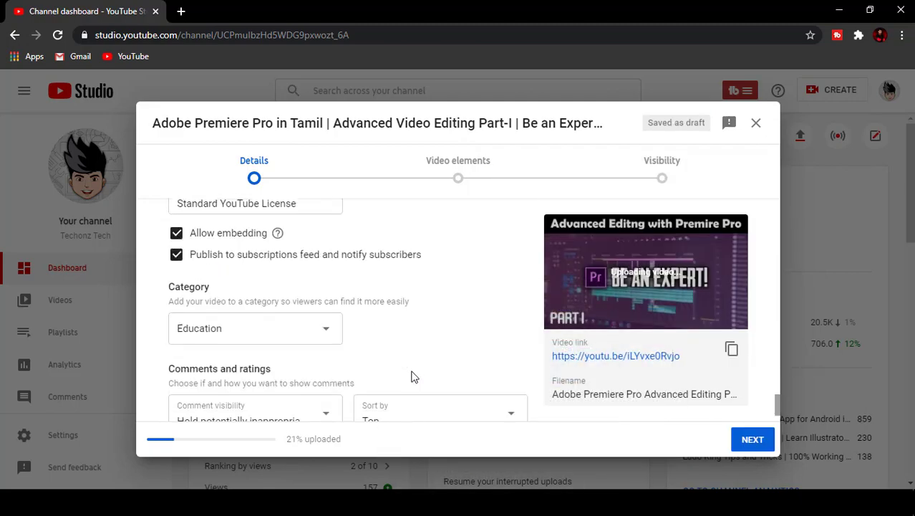
pyautogui.scroll(-1, 411, 377)
pyautogui.scroll(10, 412, 377)
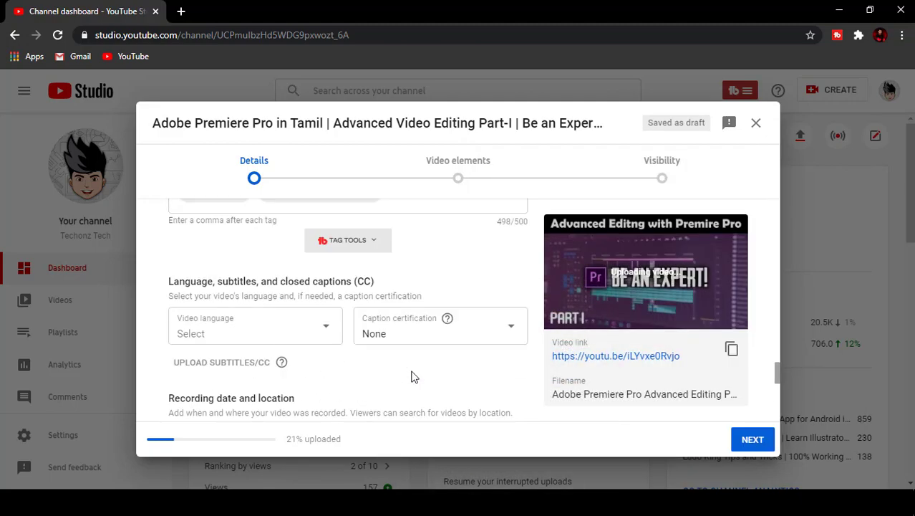
pyautogui.scroll(10, 412, 377)
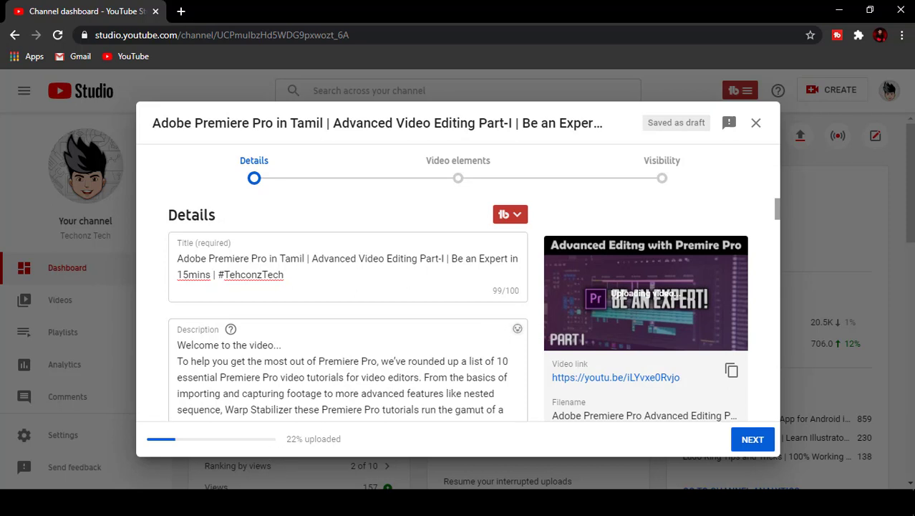
# Review the prepared title, description and tags in the tags notes alongside the upload's title
pyautogui.hotkey('alt', 'Tab')
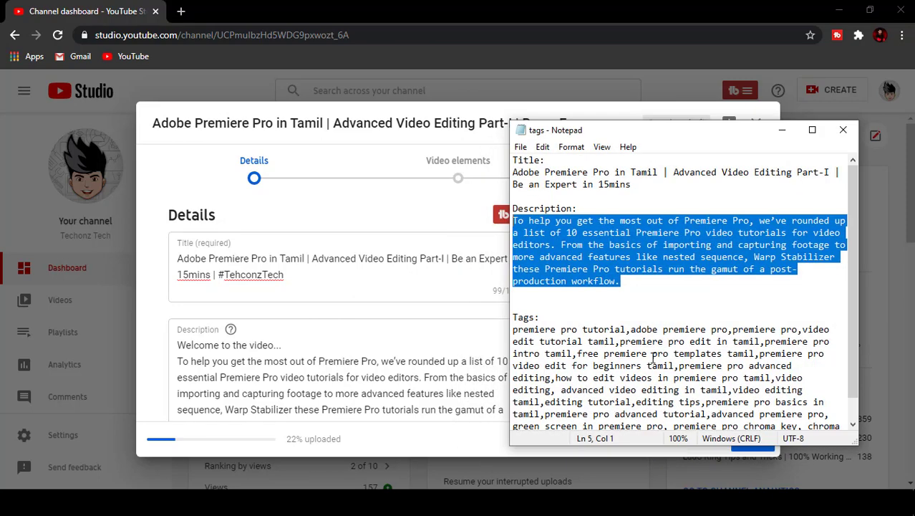
pyautogui.click(677, 355)
pyautogui.click(725, 380)
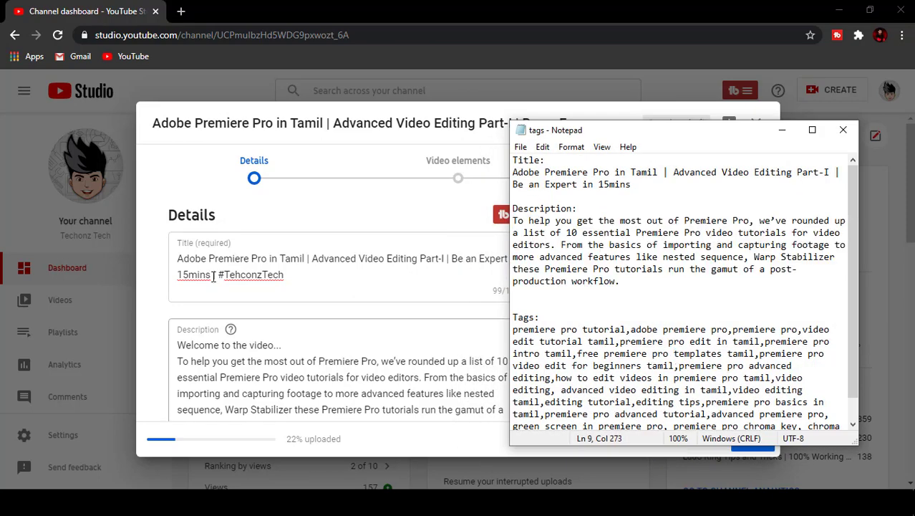
pyautogui.moveTo(727, 366); pyautogui.dragTo(528, 169)
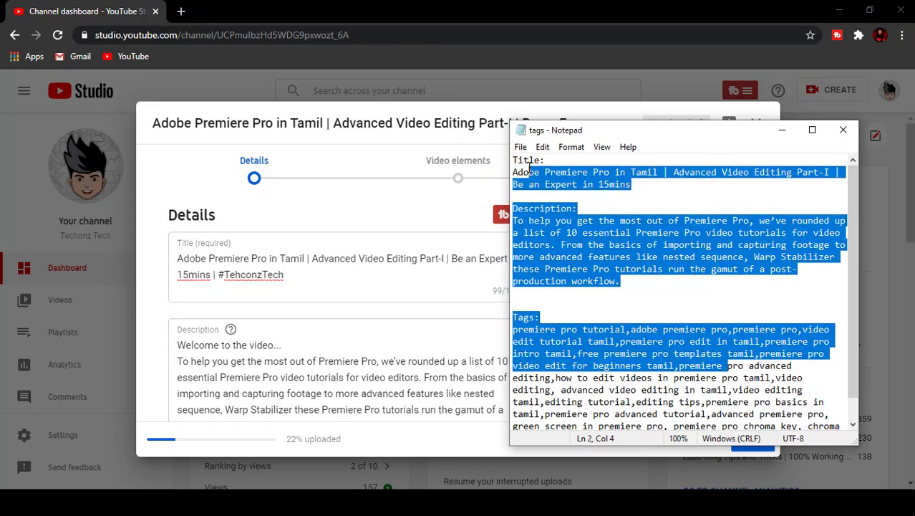
pyautogui.click(658, 256)
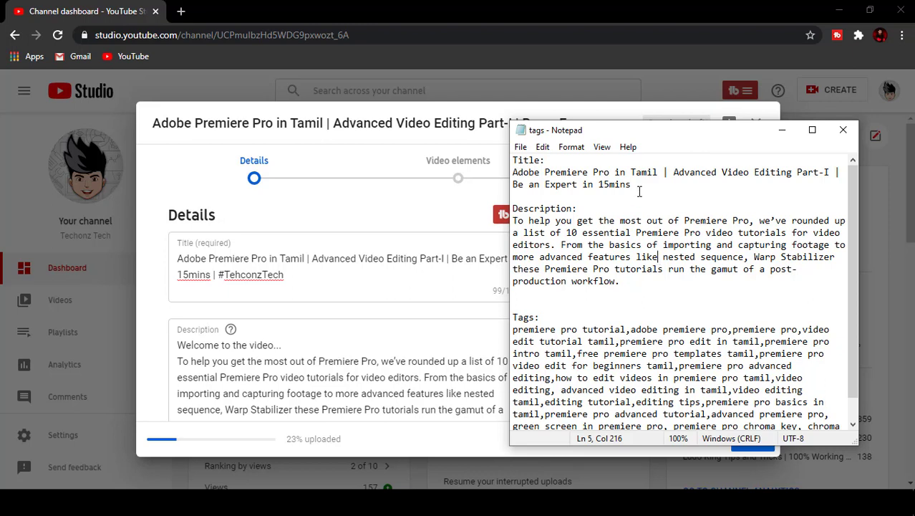
pyautogui.moveTo(631, 184); pyautogui.dragTo(577, 172)
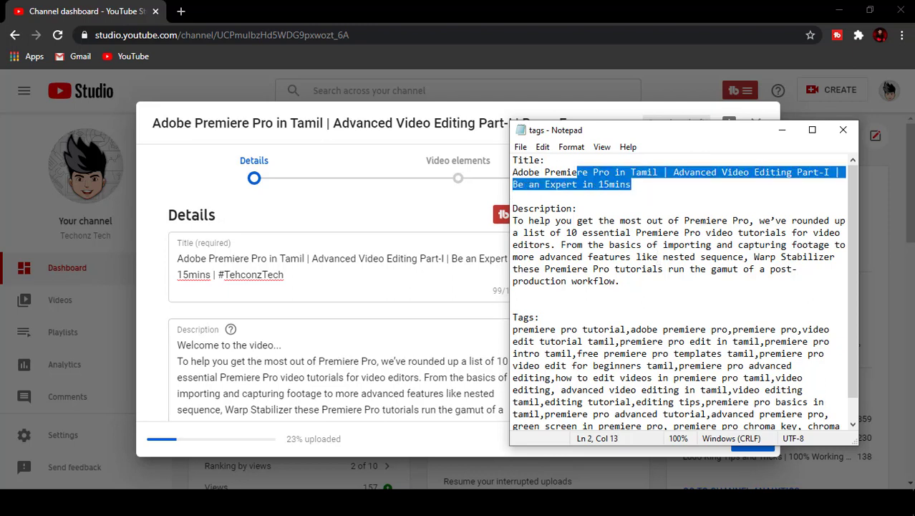
# Examine the Details properties of the Premiere Pro video file in the Premire Pro folder, then return to the upload details
pyautogui.hotkey('alt', 'Tab')
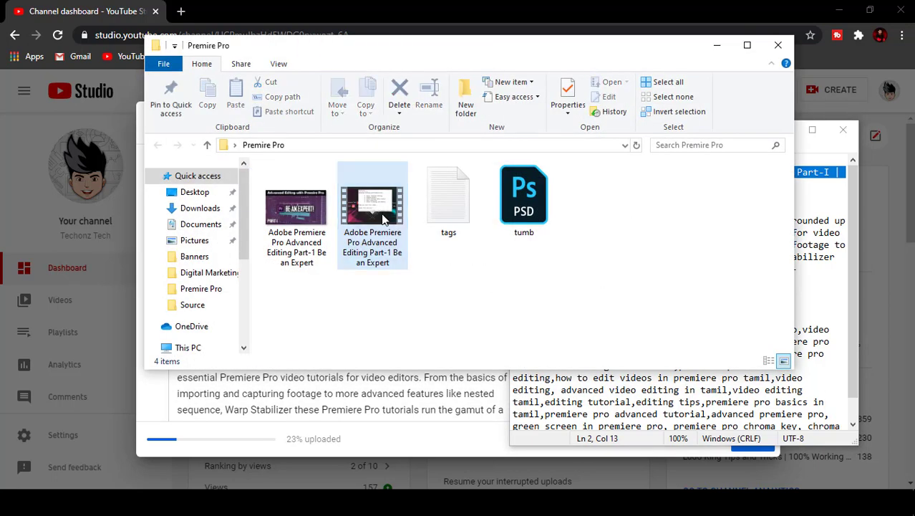
pyautogui.rightClick(383, 220)
pyautogui.click(424, 411)
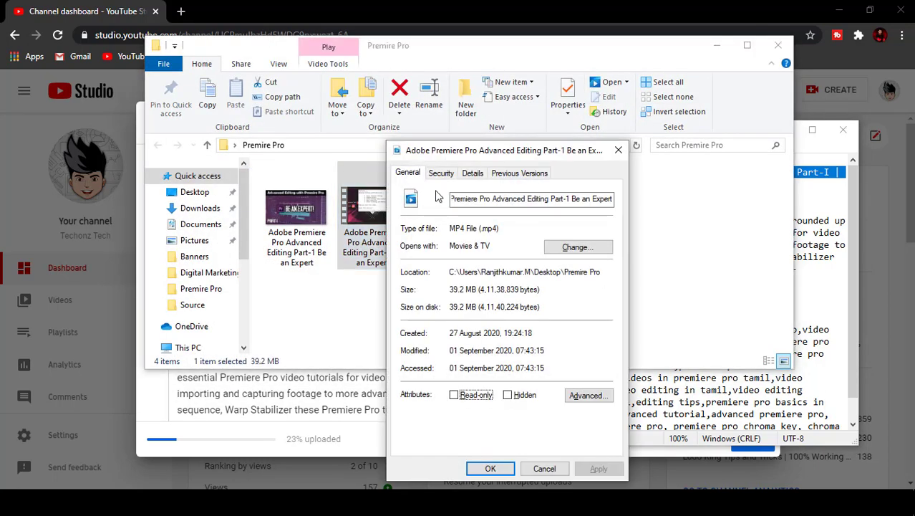
pyautogui.click(472, 174)
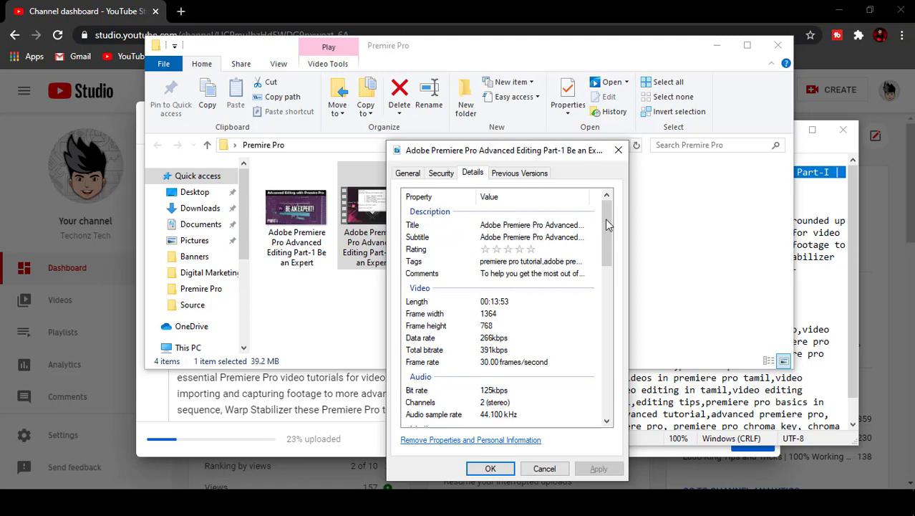
pyautogui.click(619, 150)
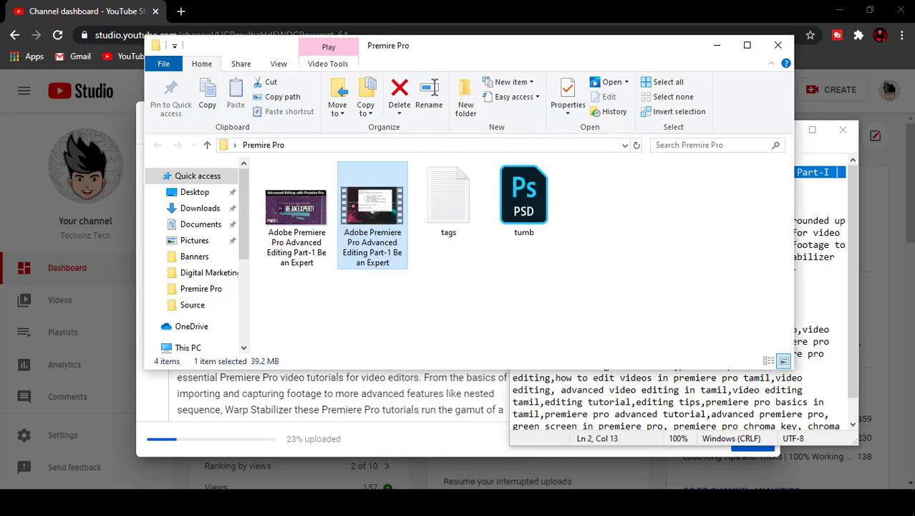
pyautogui.click(430, 387)
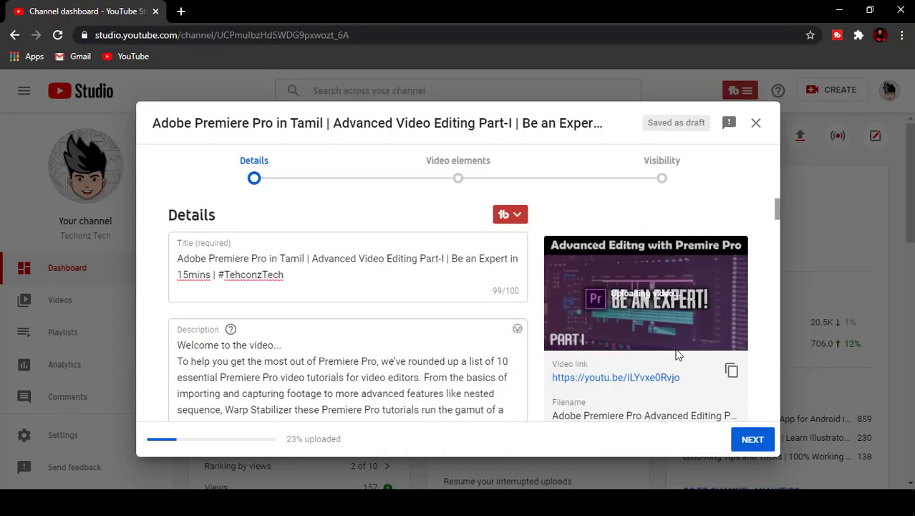
# Compare the upload's full filename with the "Advanced Video Editing Part-I" wording in its title
pyautogui.scroll(-1, 679, 355)
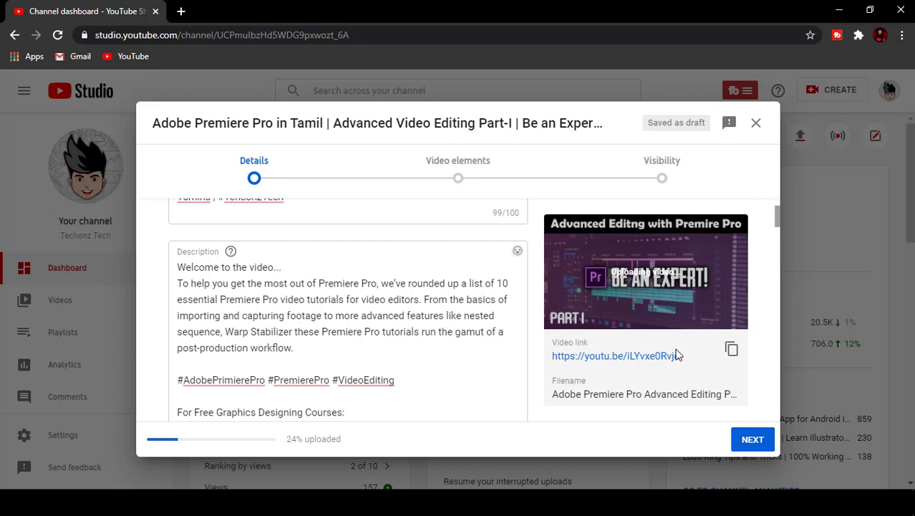
pyautogui.moveTo(553, 394); pyautogui.dragTo(716, 394)
pyautogui.click(737, 394)
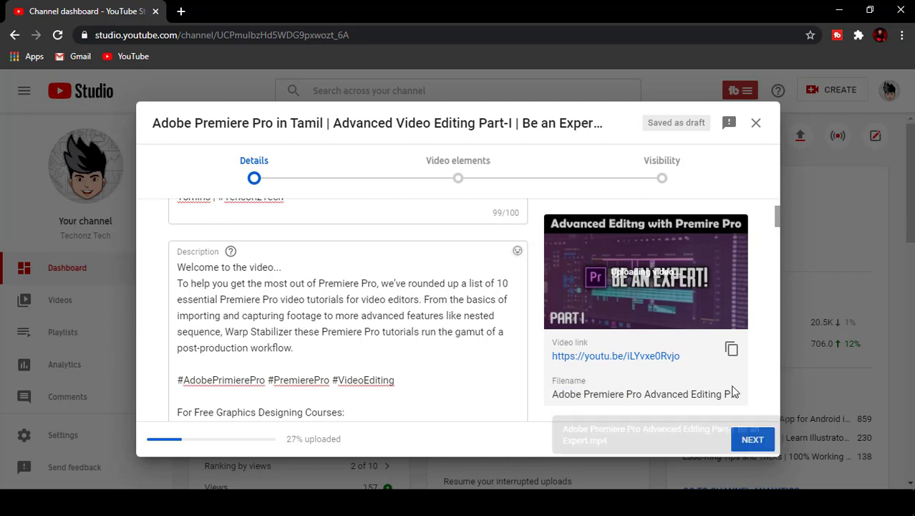
pyautogui.tripleClick(732, 392)
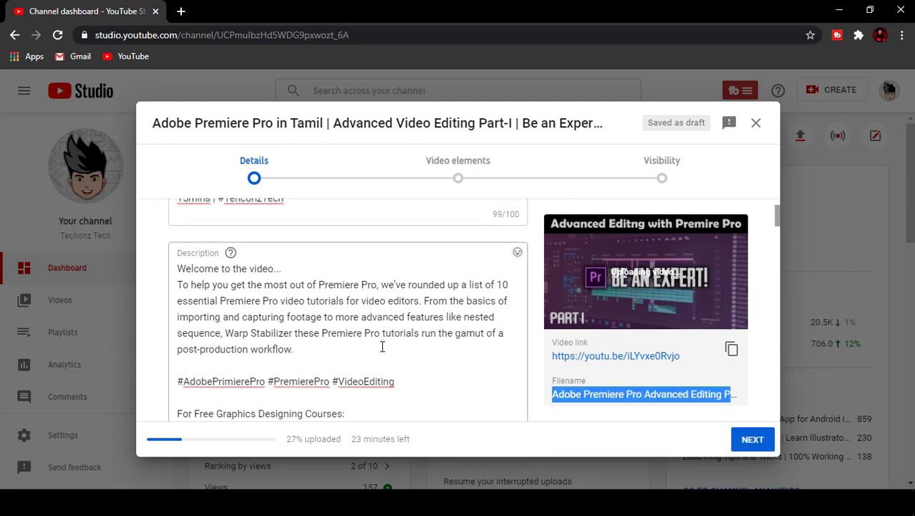
pyautogui.scroll(2, 382, 347)
pyautogui.click(329, 299)
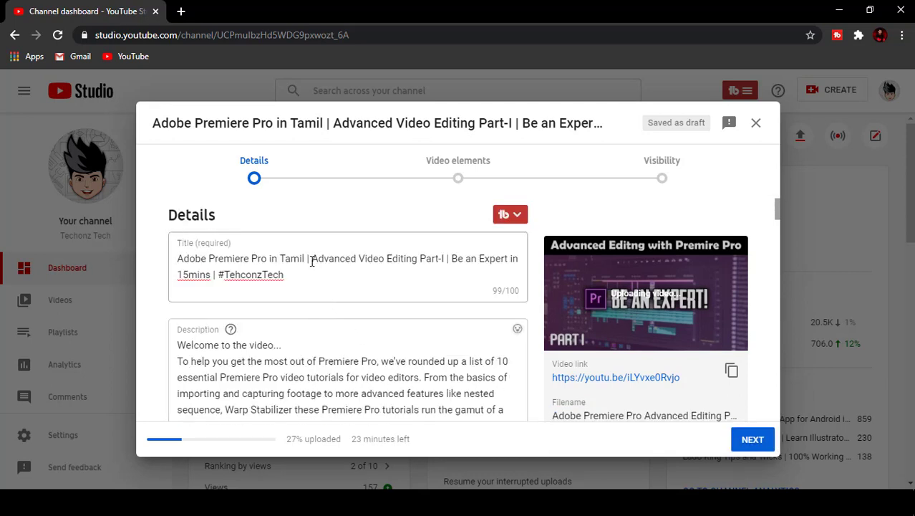
pyautogui.moveTo(311, 261); pyautogui.dragTo(435, 260)
pyautogui.click(421, 285)
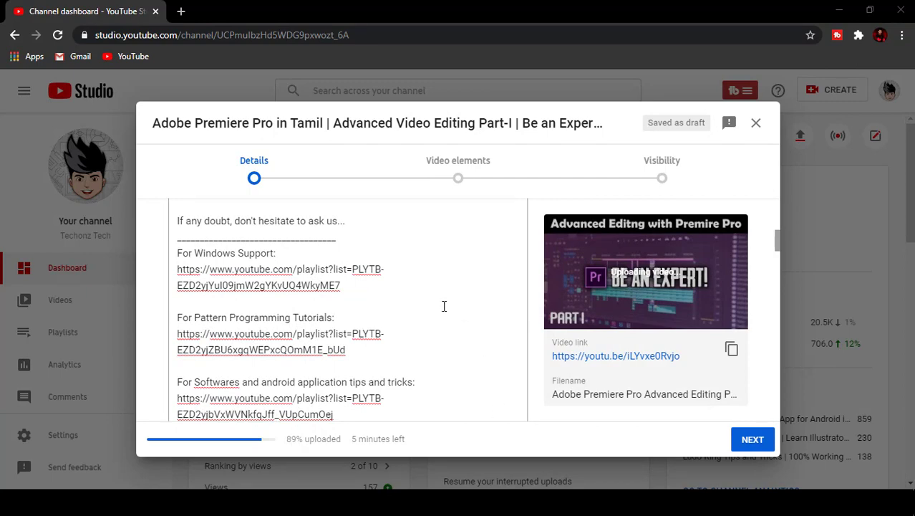
# Look over the upload's tag list, then go back up to its playlist and audience settings
pyautogui.scroll(-15, 361, 415)
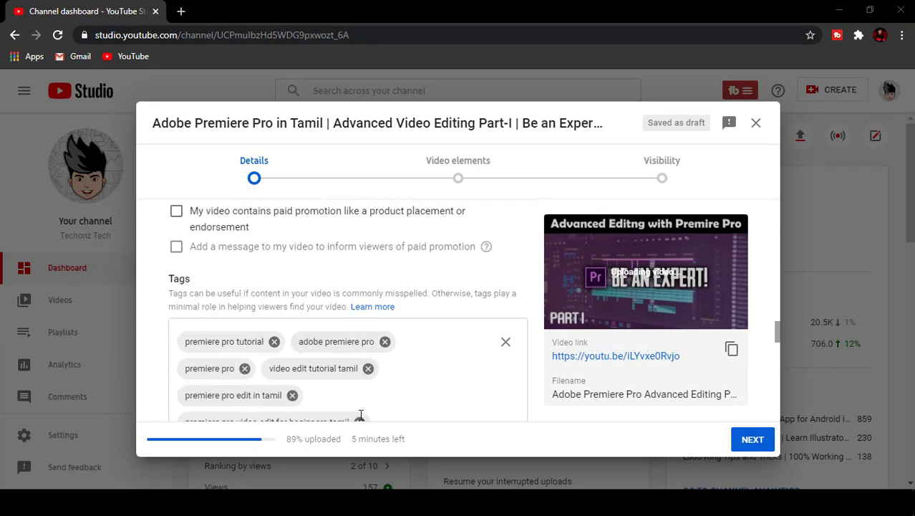
pyautogui.scroll(3, 361, 415)
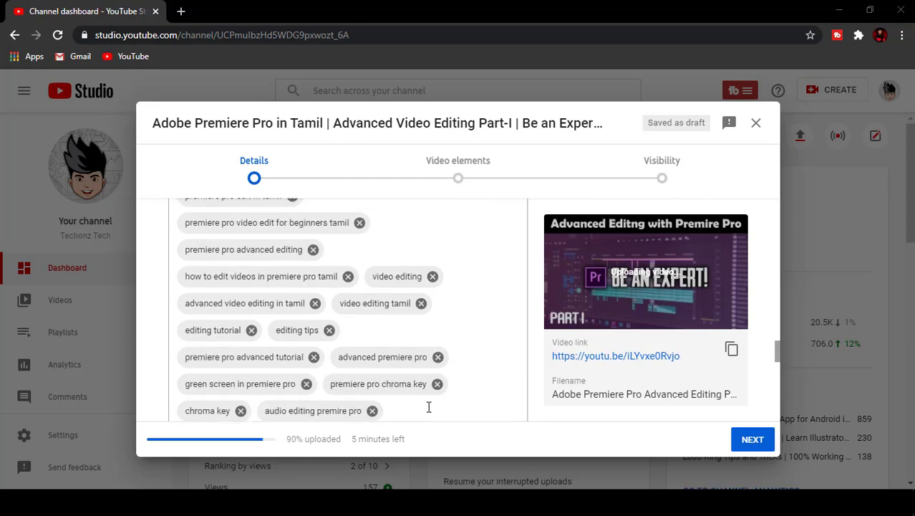
pyautogui.scroll(5, 453, 328)
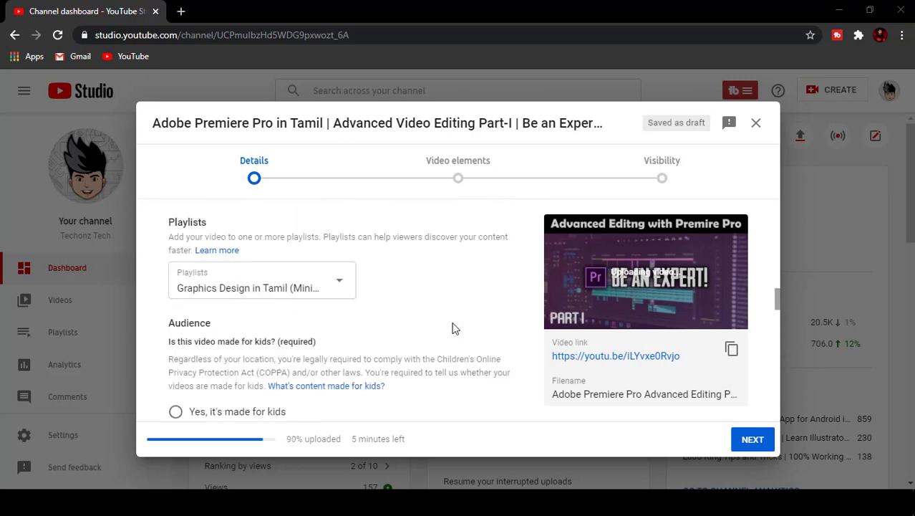
pyautogui.scroll(1, 453, 328)
# Open rapidtags.io in a new browser tab and reduce the page zoom one level
pyautogui.click(181, 11)
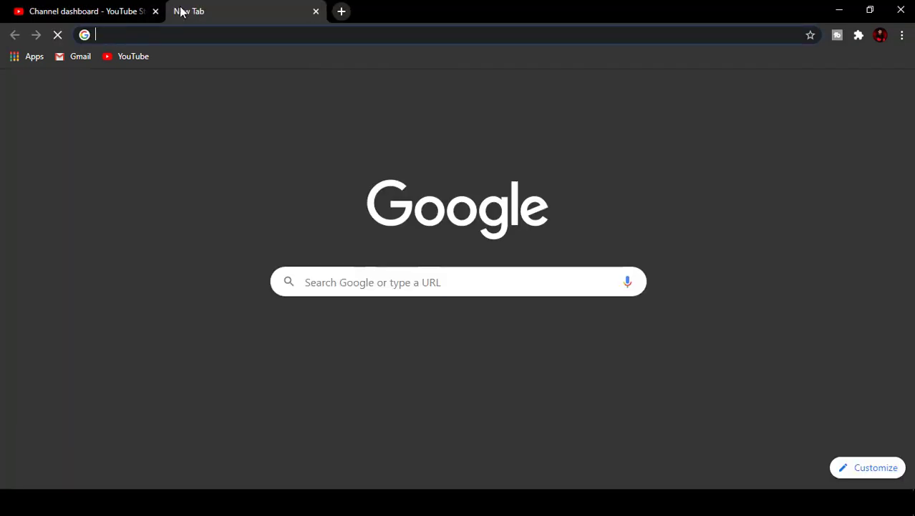
pyautogui.write('ra')
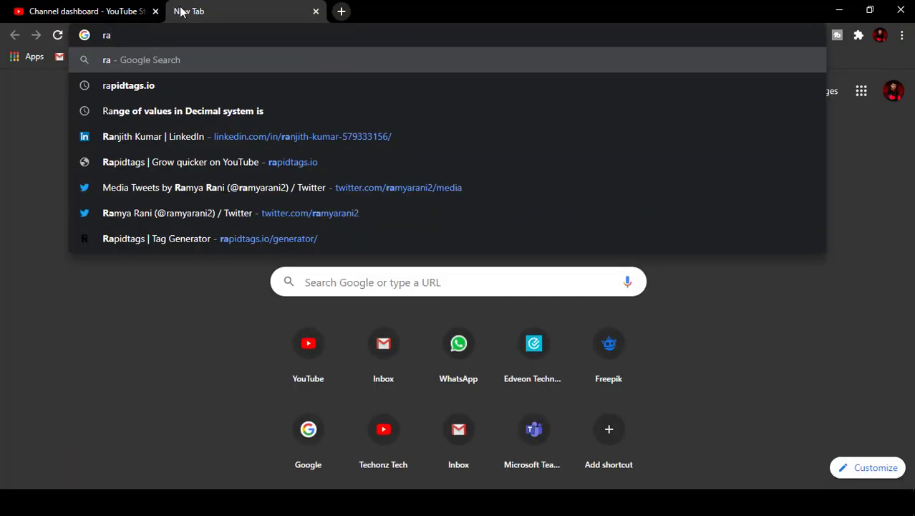
pyautogui.write('pid')
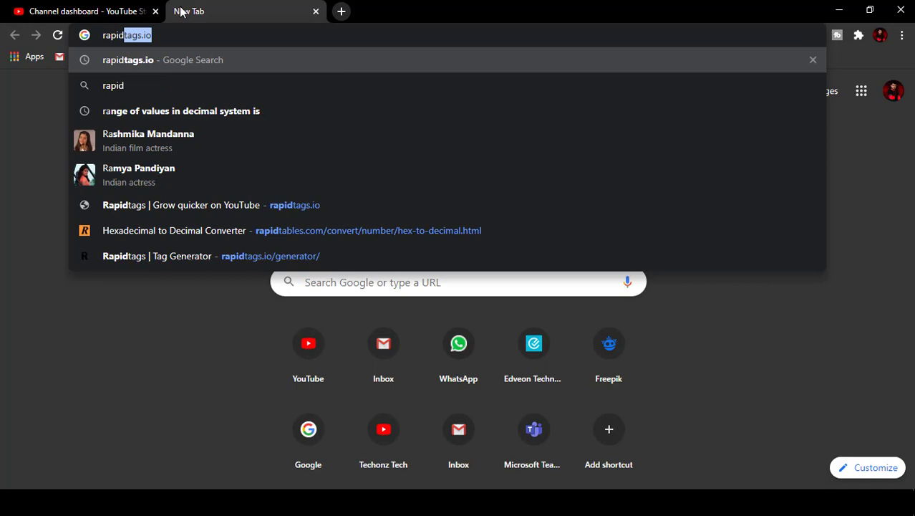
pyautogui.write('tags.')
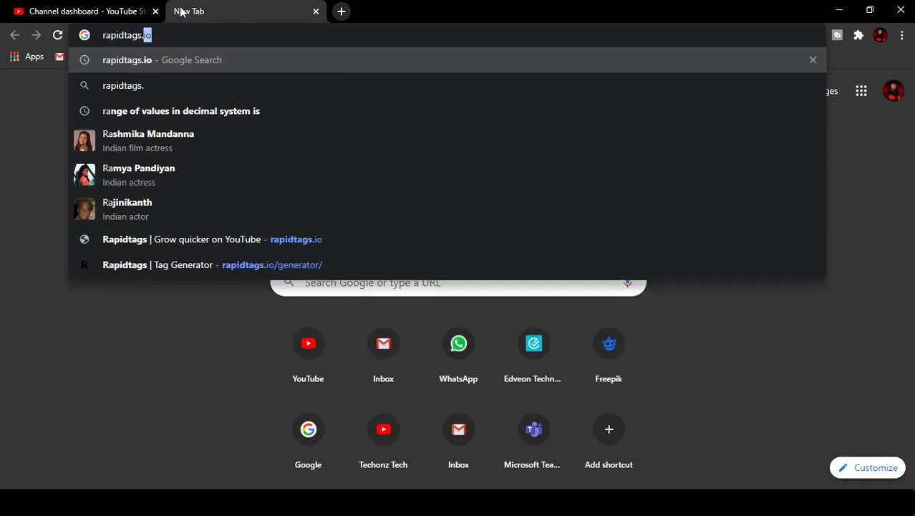
pyautogui.write('io')
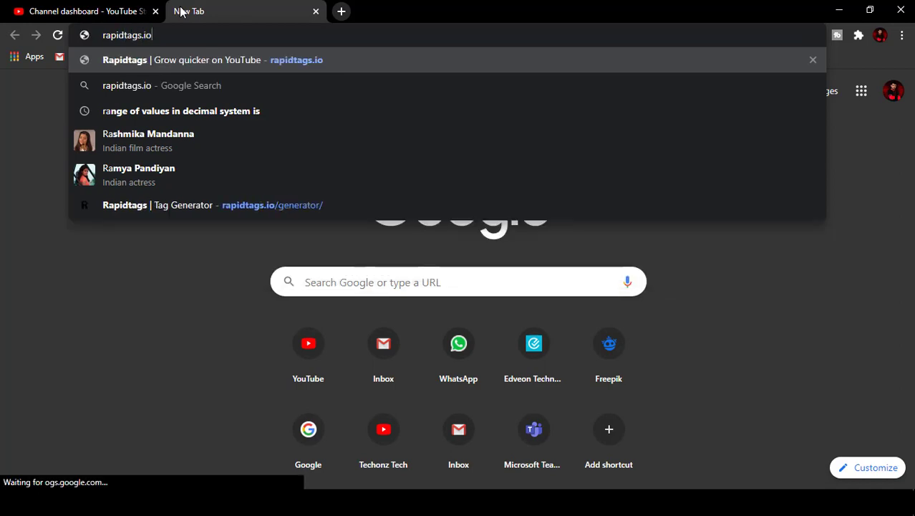
pyautogui.press('Return')
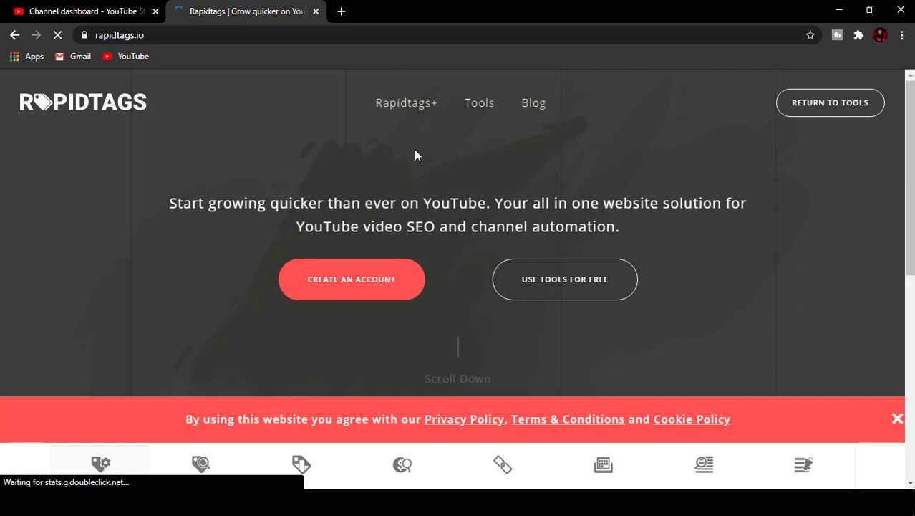
pyautogui.hotkey('ctrl', '-')
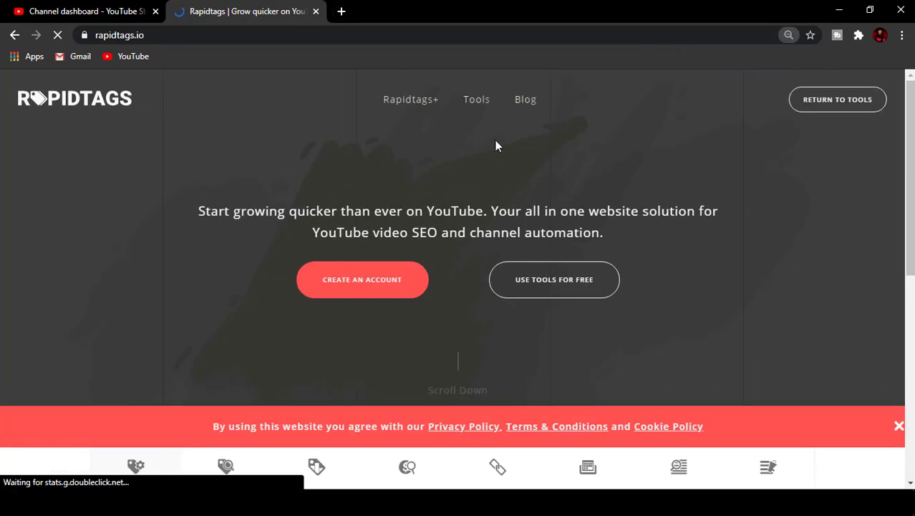
# Restore the page zoom and use the free tag generator to generate tags for "premiere pro"
pyautogui.hotkey('ctrl', '+')
pyautogui.scroll(-1, 702, 155)
pyautogui.scroll(-2, 701, 156)
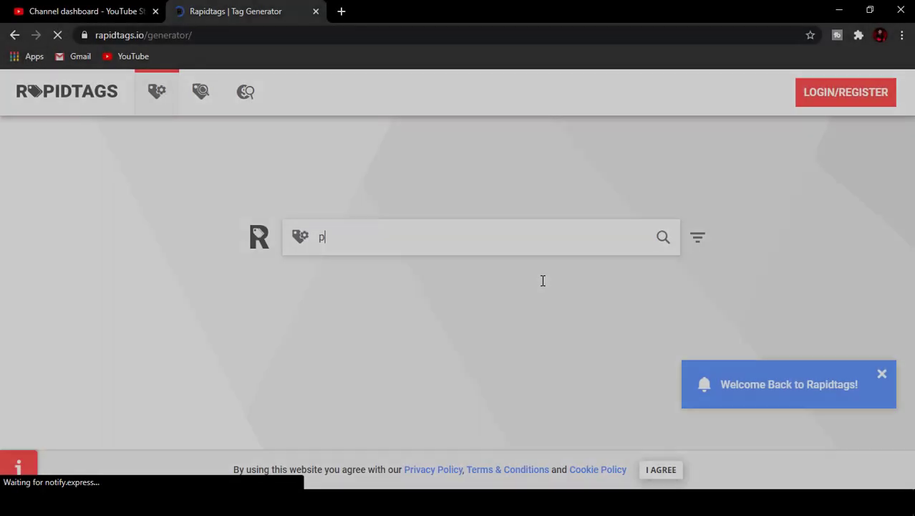
pyautogui.write('em')
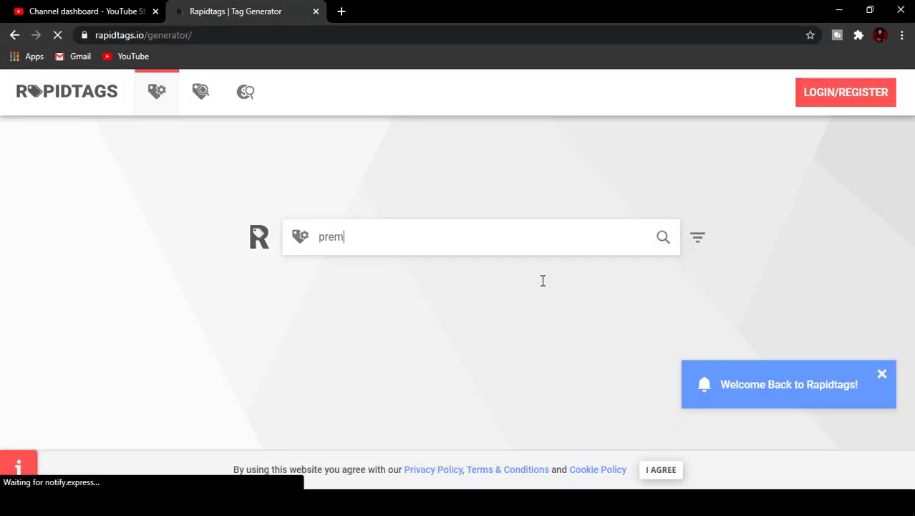
pyautogui.write('iere pro')
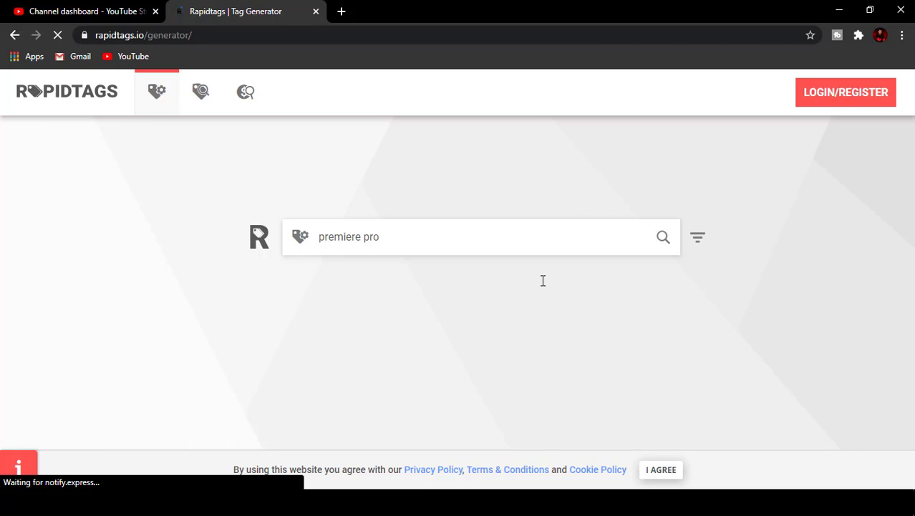
pyautogui.press('Return')
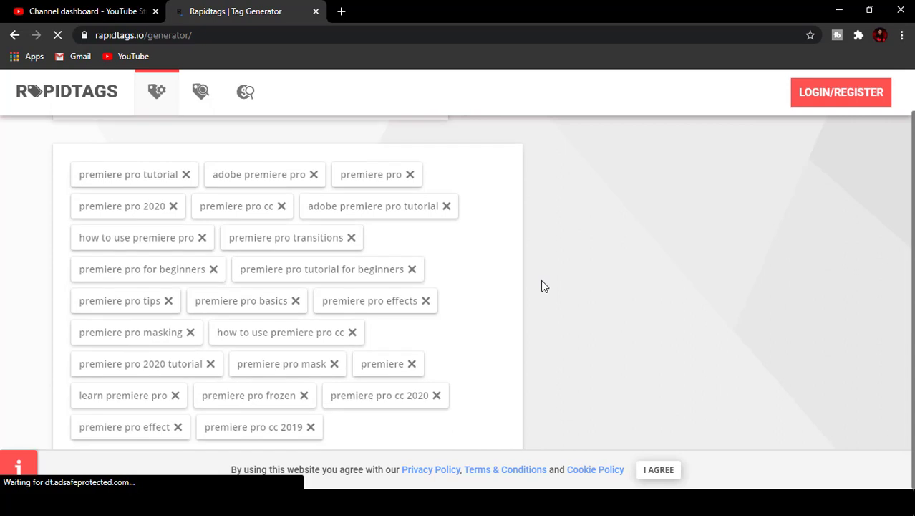
pyautogui.scroll(-1, 542, 286)
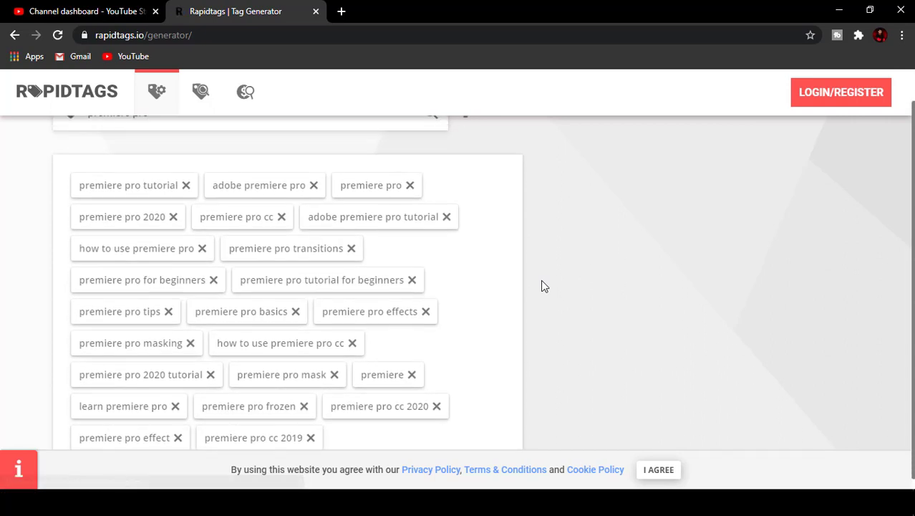
# Replace the tag generator's search term with "youtube tips and trics"
pyautogui.scroll(1, 542, 286)
pyautogui.moveTo(195, 141); pyautogui.dragTo(86, 147)
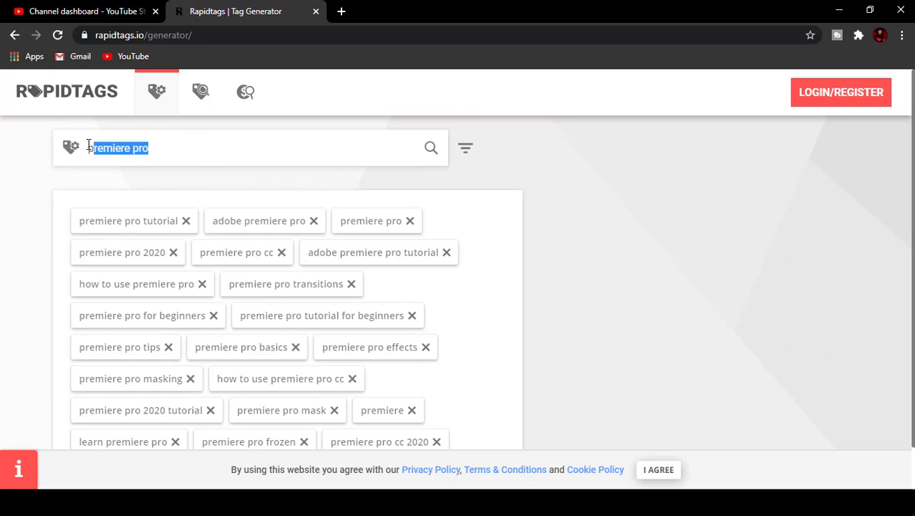
pyautogui.press('BackSpace')
pyautogui.write('exputube tips and trciks')
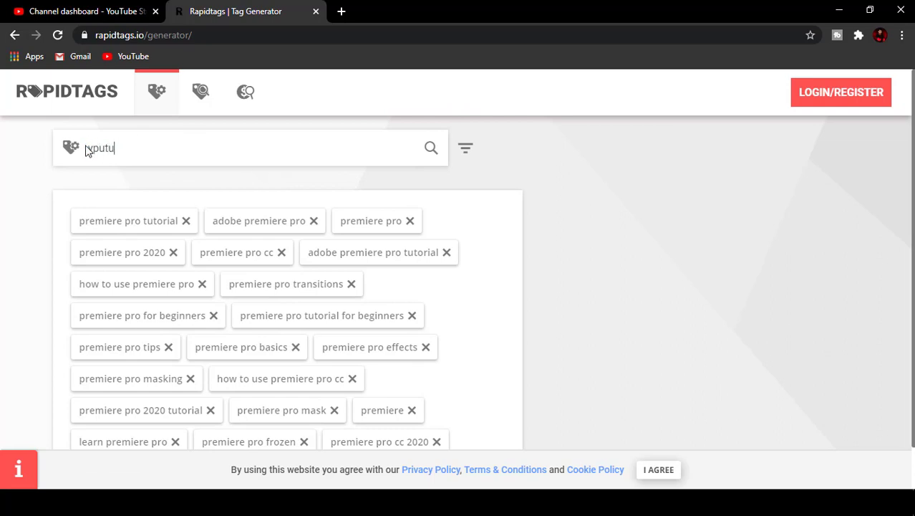
pyautogui.press('BackSpace')
pyautogui.press('BackSpace')
pyautogui.press('BackSpace')
pyautogui.press('BackSpace')
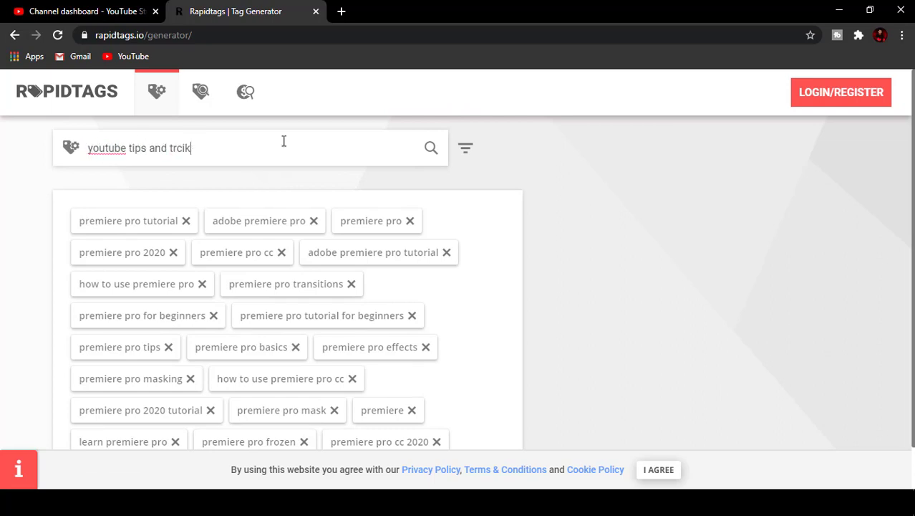
pyautogui.write('ics')
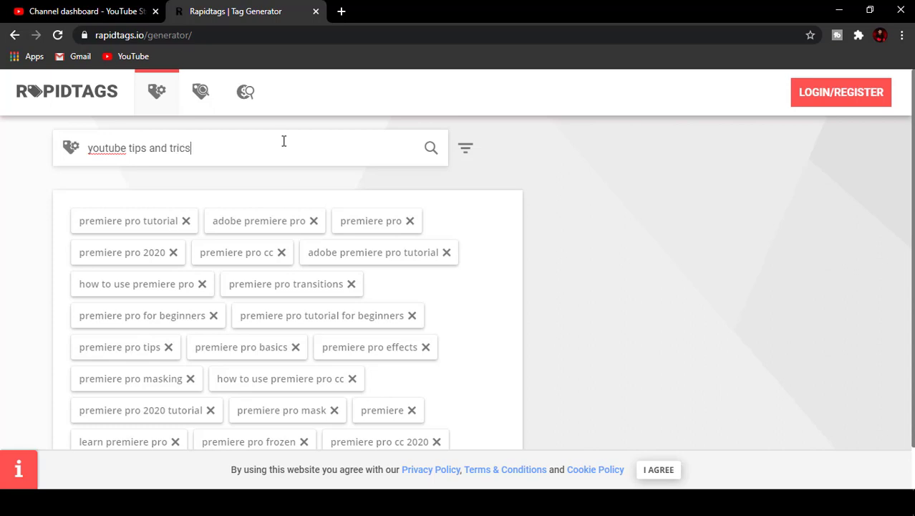